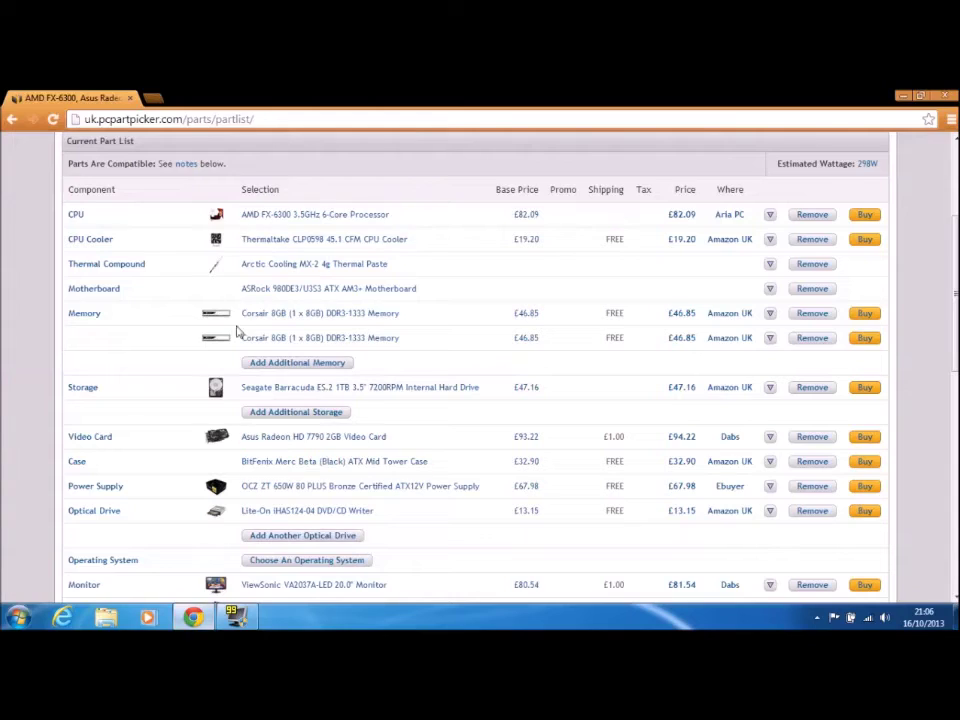
- Browse the motherboard list and open the ASRock motherboard's product details
scroll(476, 333, "up", 3)
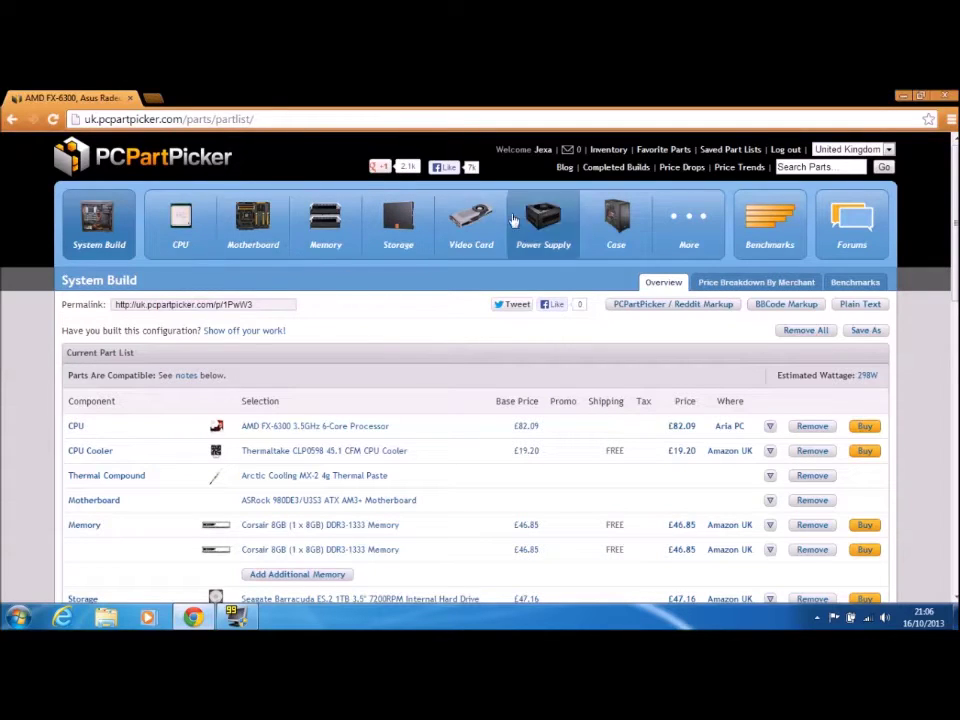
scroll(321, 272, "down", 5)
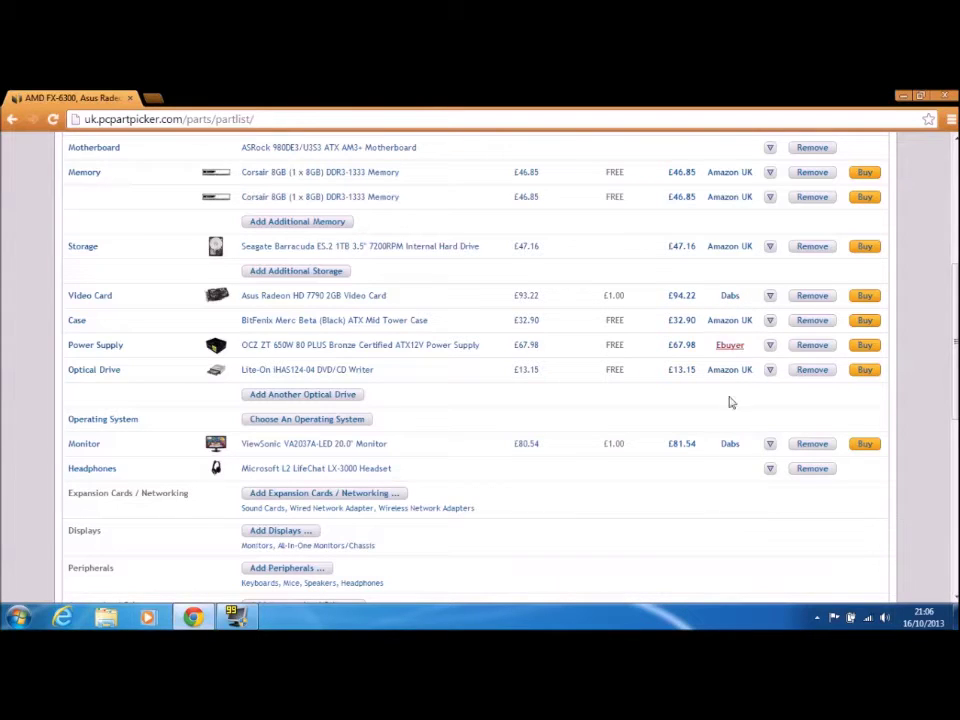
scroll(649, 411, "up", 4)
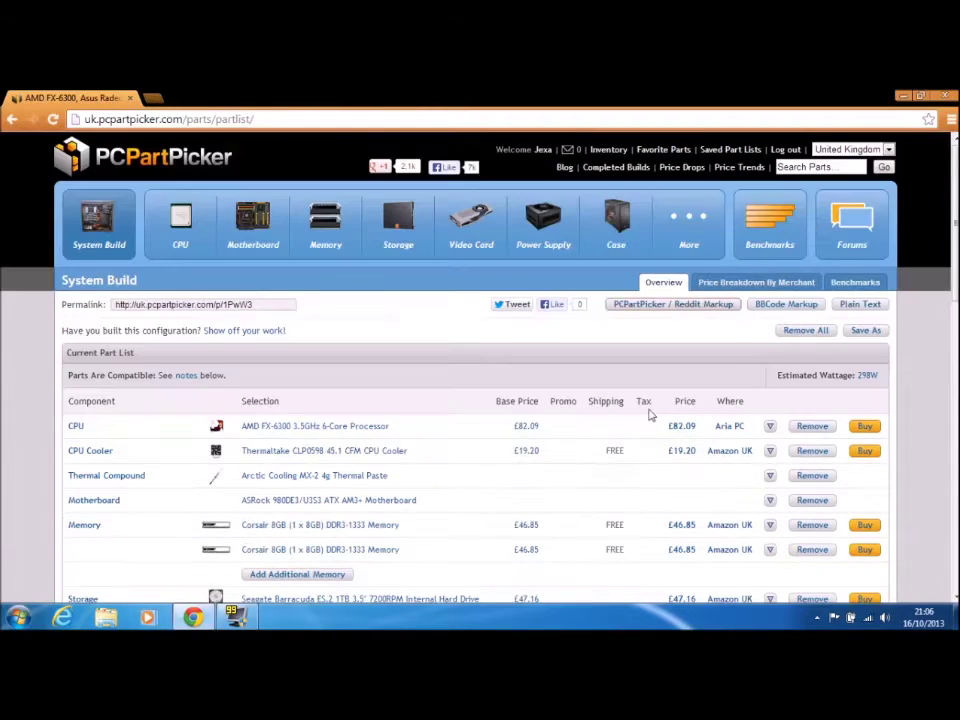
scroll(780, 362, "down", 4)
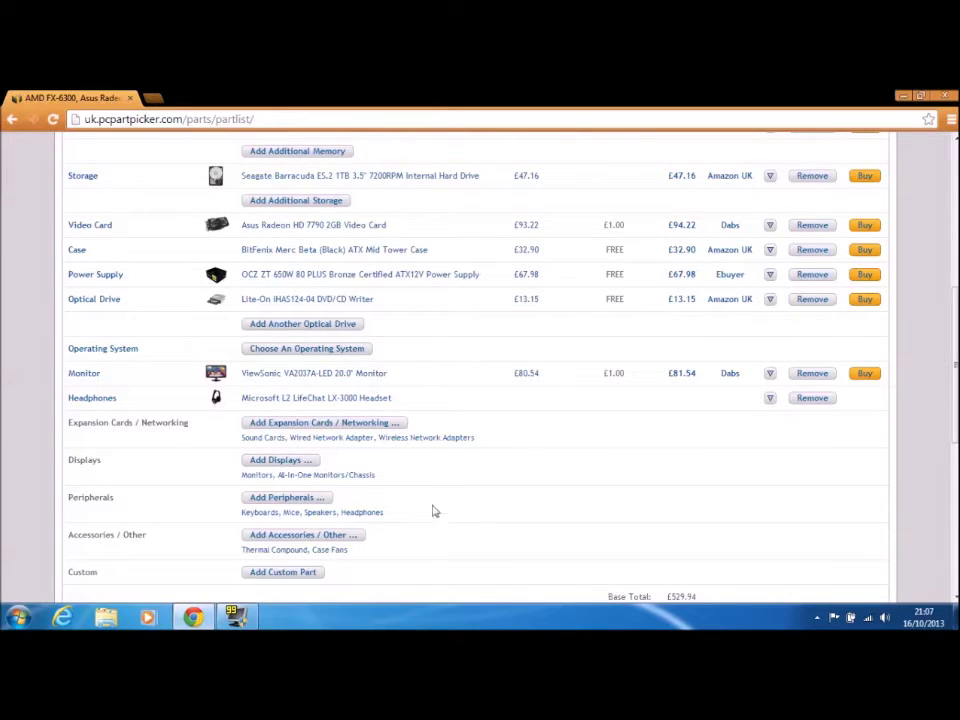
scroll(434, 511, "down", 5)
scroll(402, 428, "down", 2)
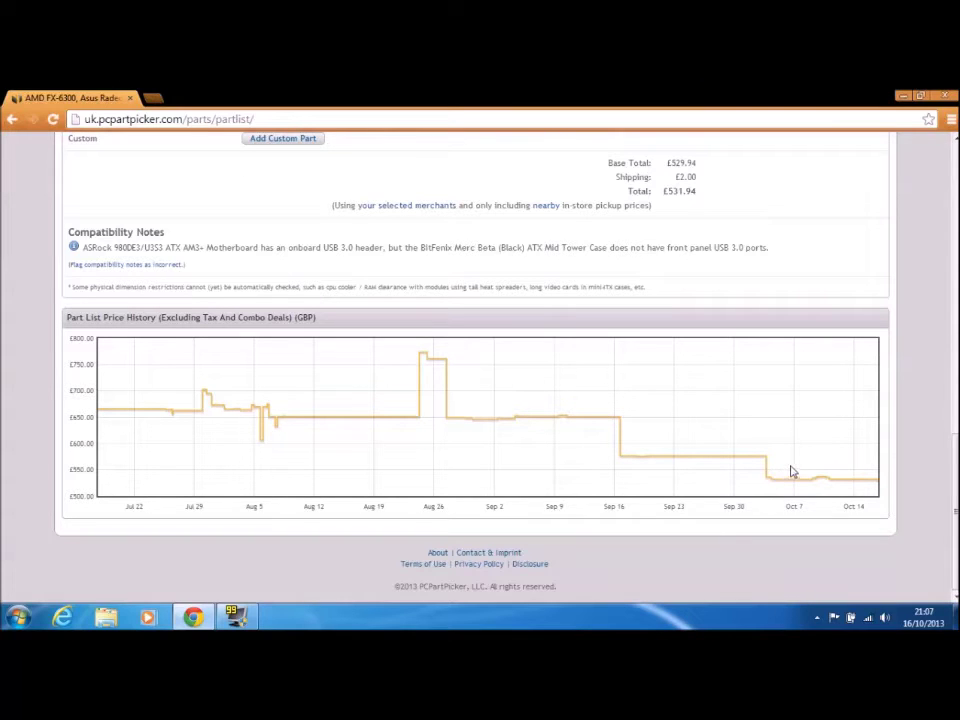
scroll(425, 430, "up", 15)
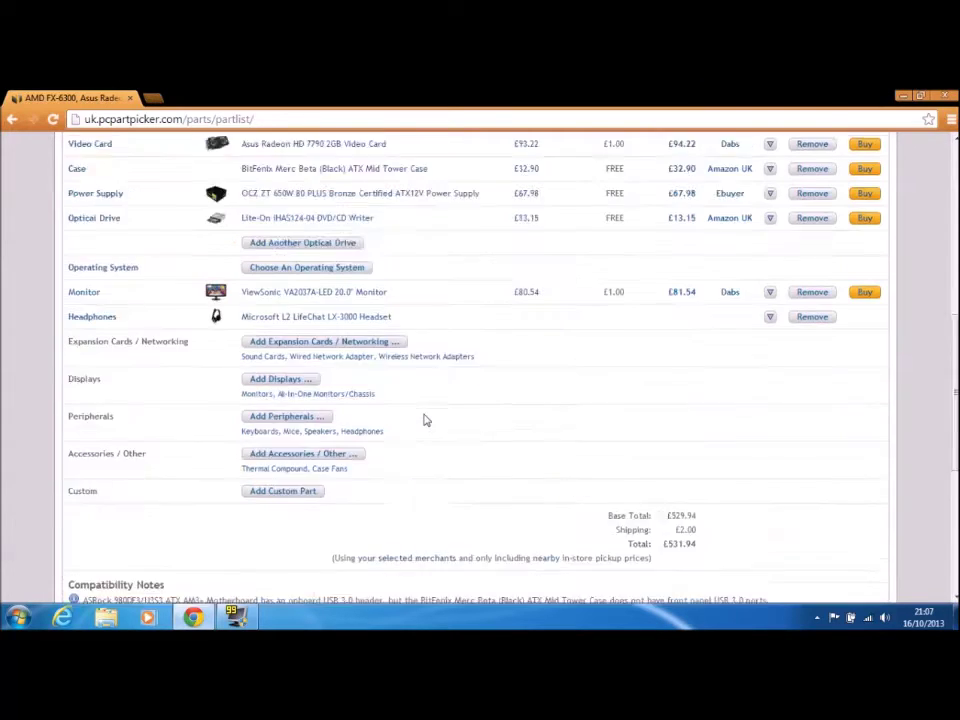
scroll(415, 407, "down", 15)
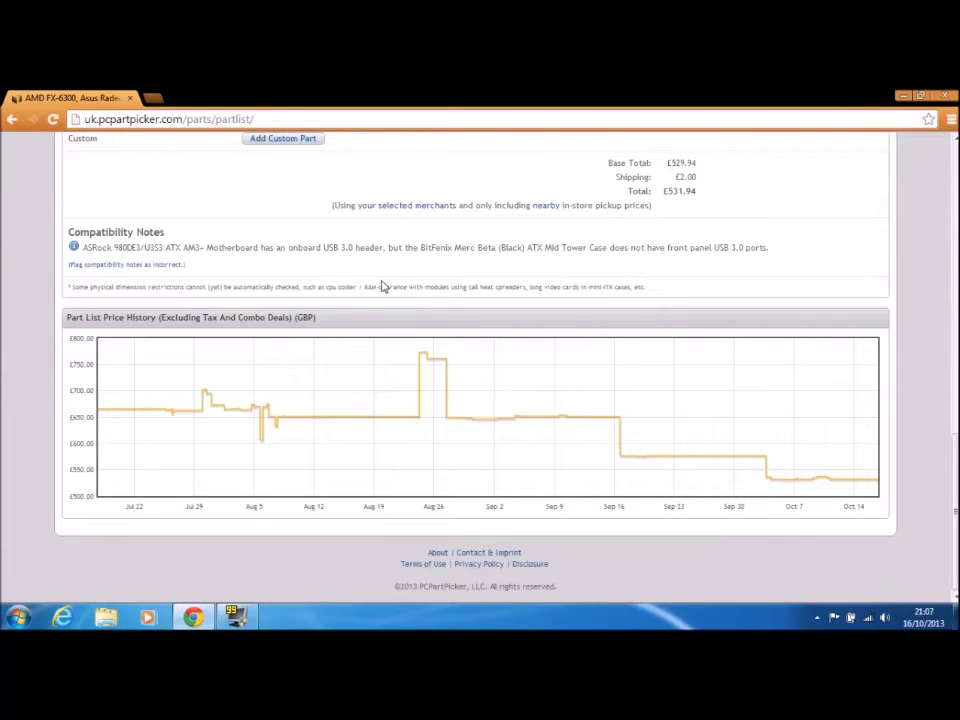
scroll(392, 276, "up", 8)
scroll(729, 392, "down", 4)
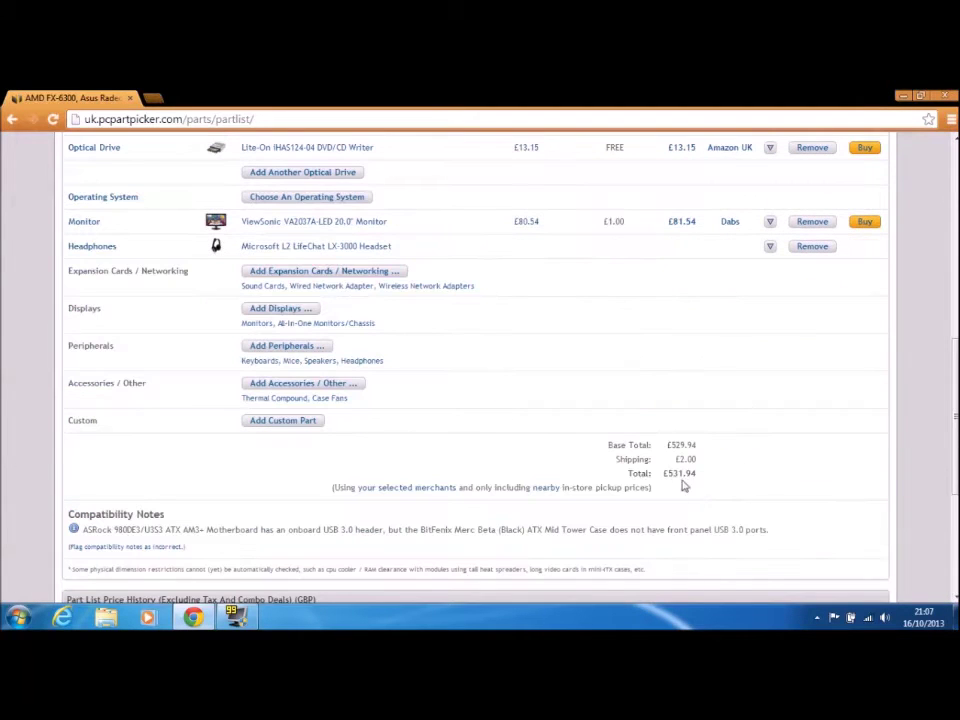
scroll(261, 287, "up", 4)
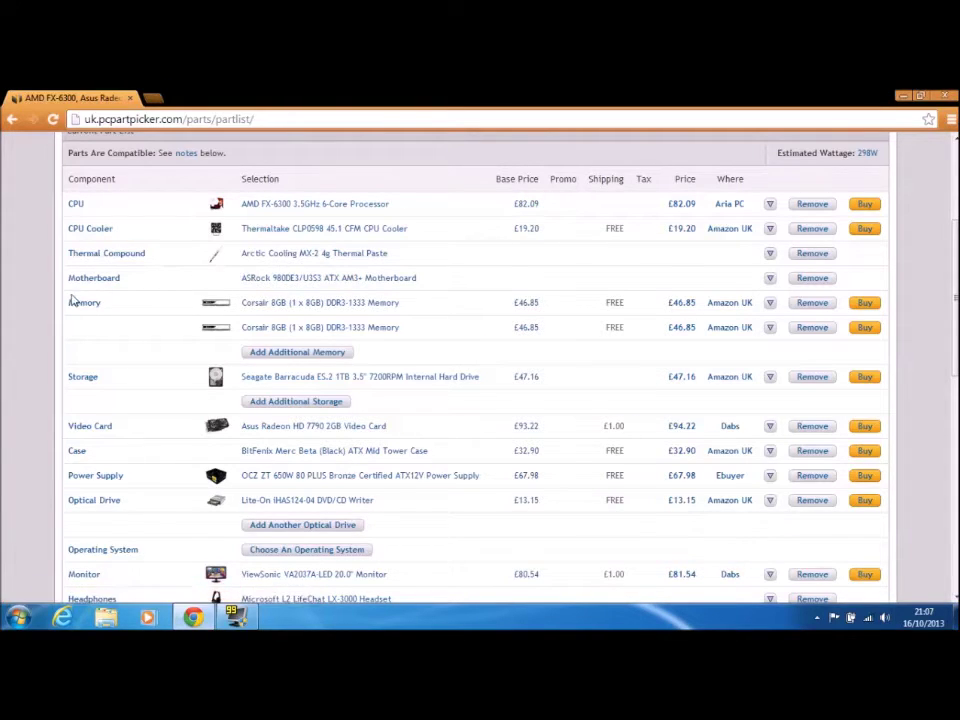
left_click(382, 256)
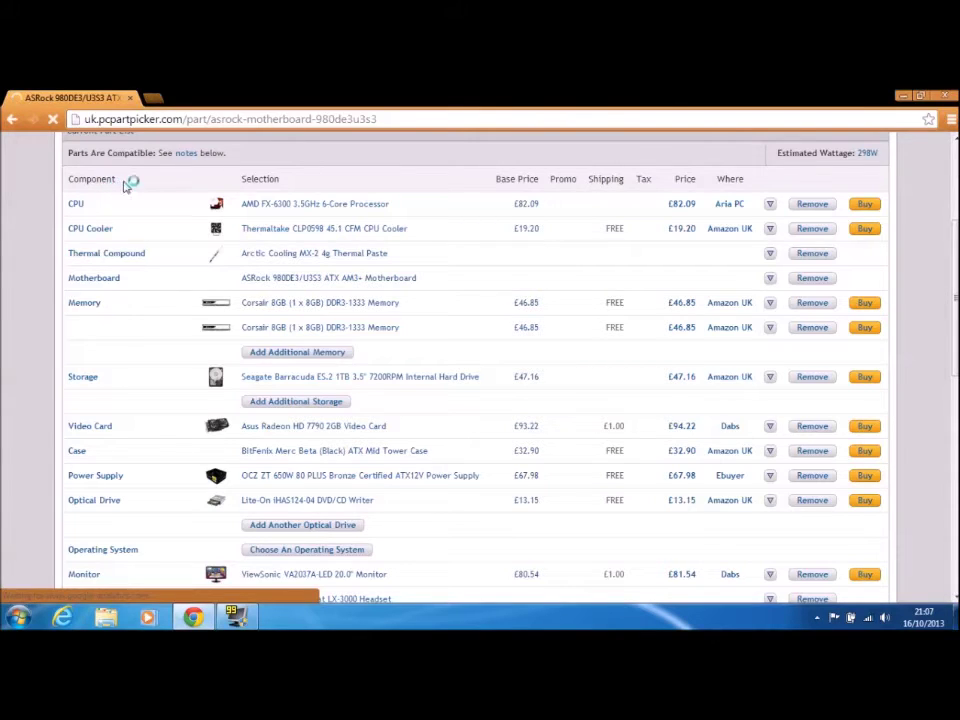
- Scroll through the ASRock motherboard's product page
scroll(240, 432, "down", 3)
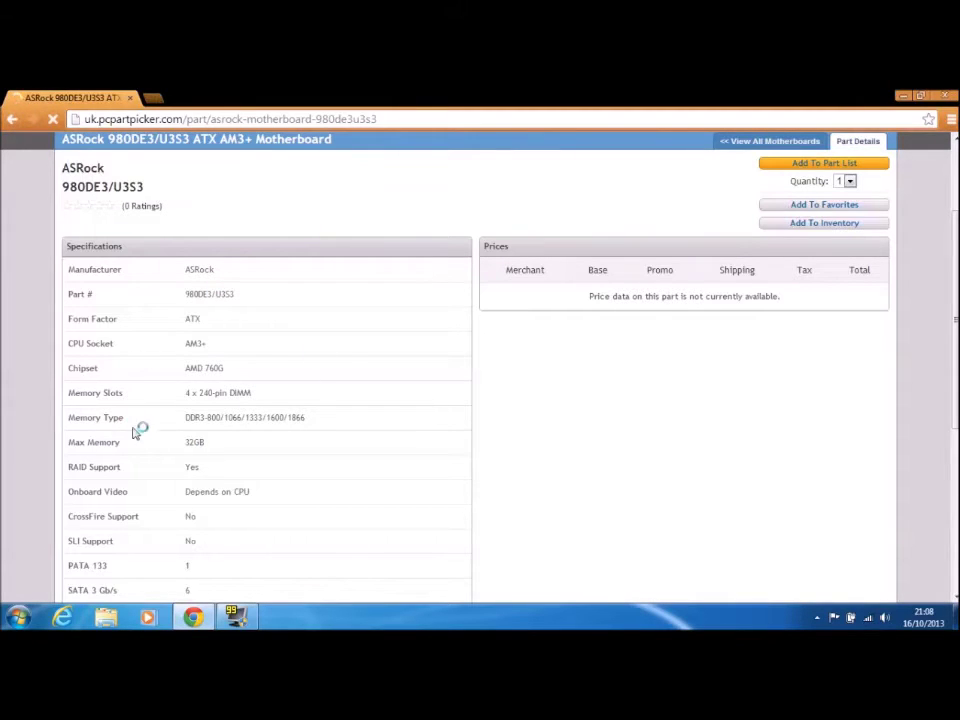
scroll(189, 437, "down", 4)
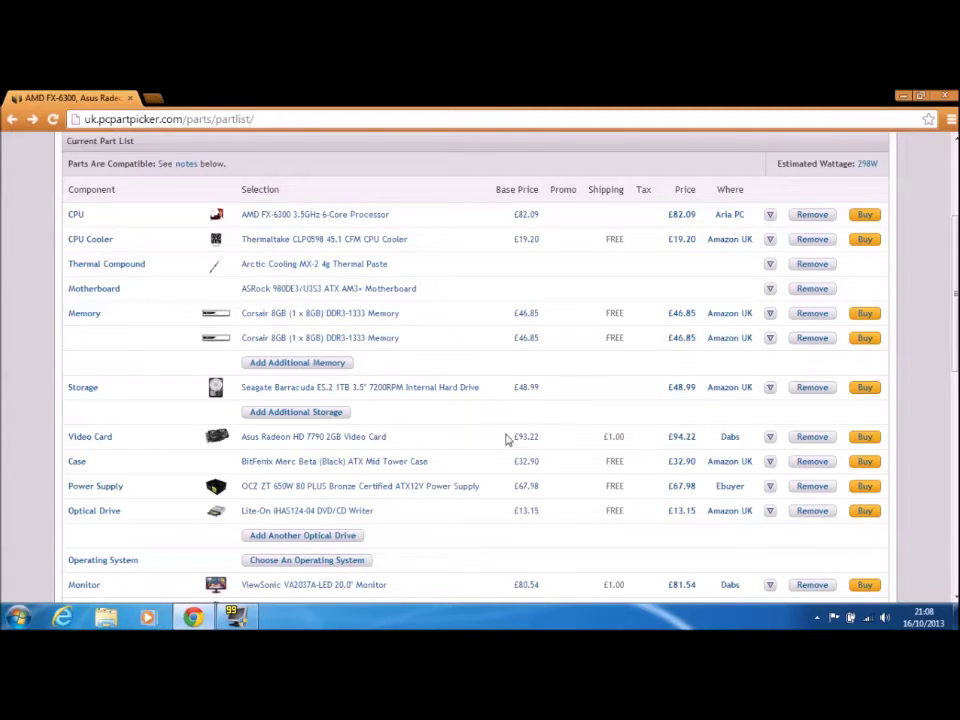
scroll(548, 423, "down", 10)
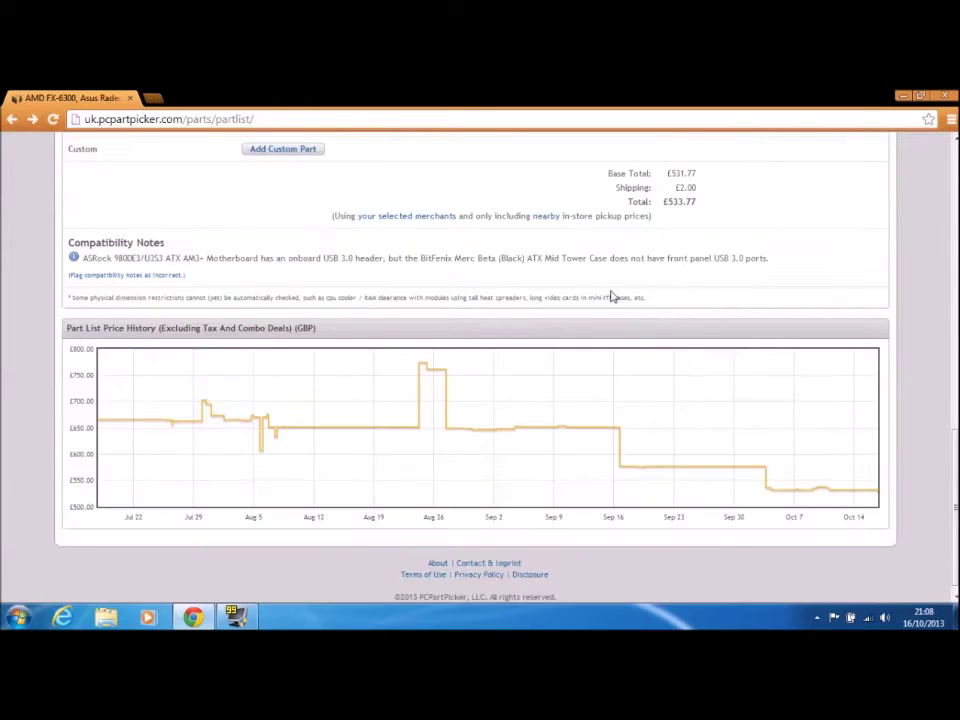
scroll(612, 296, "up", 5)
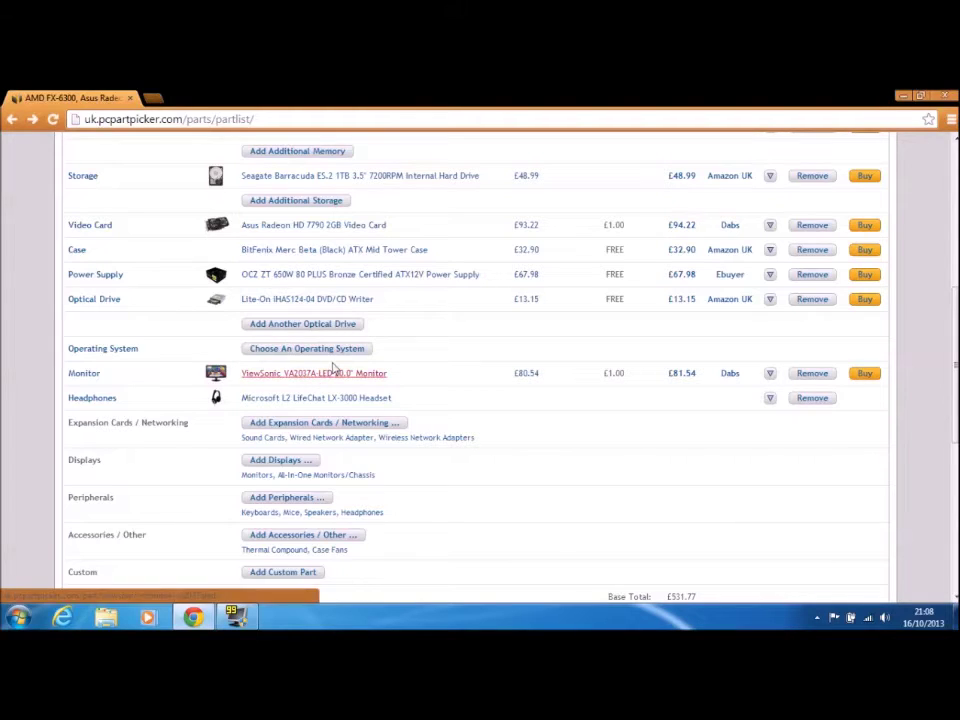
scroll(390, 330, "up", 5)
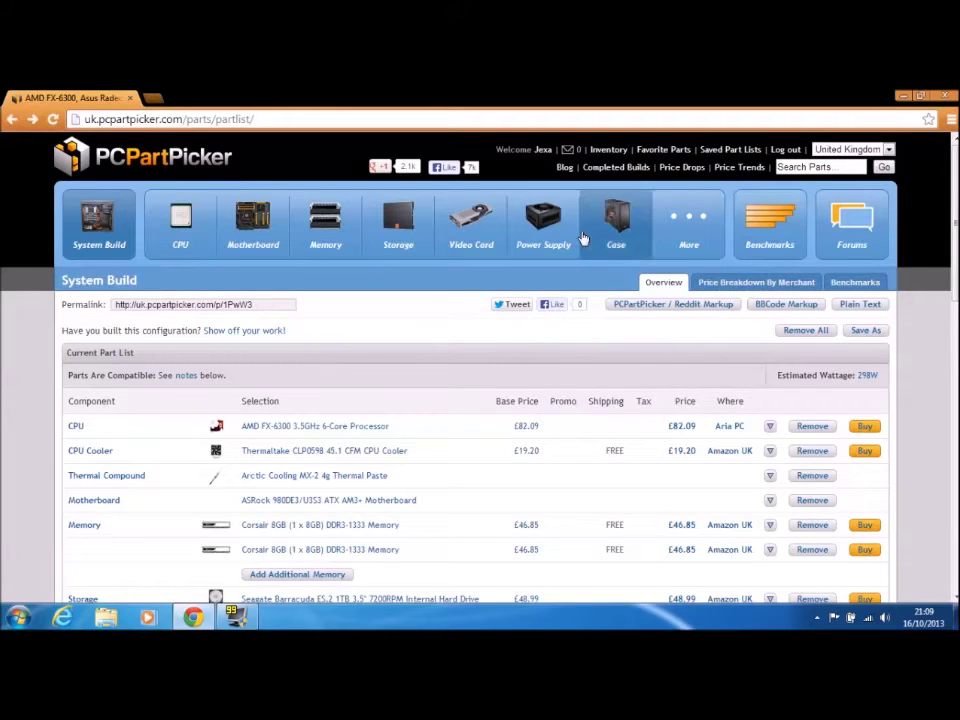
scroll(413, 273, "down", 3)
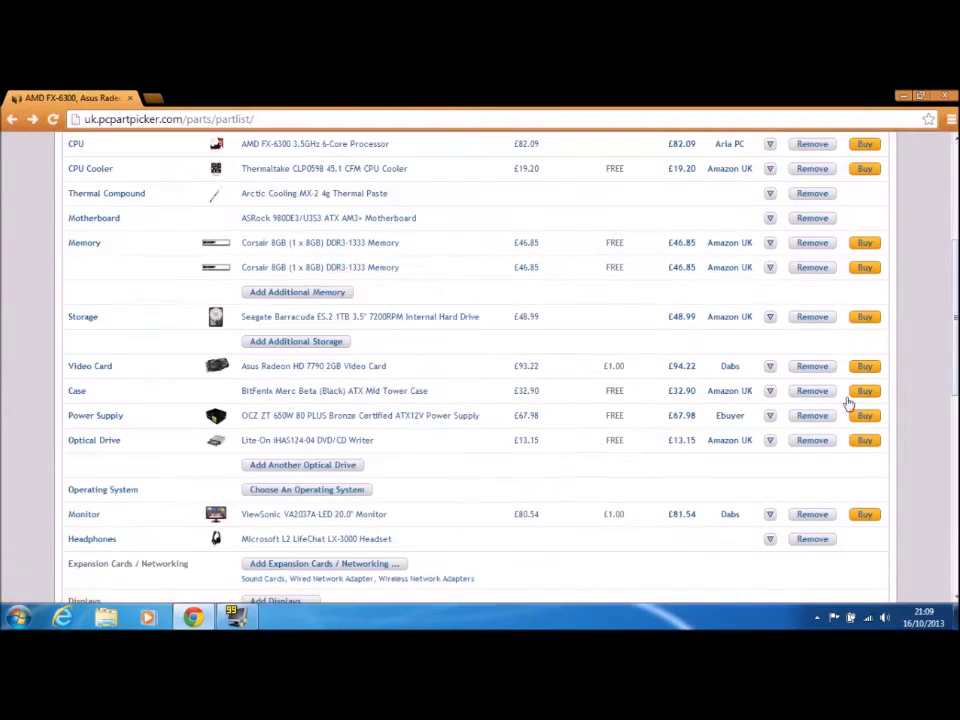
scroll(456, 388, "up", 3)
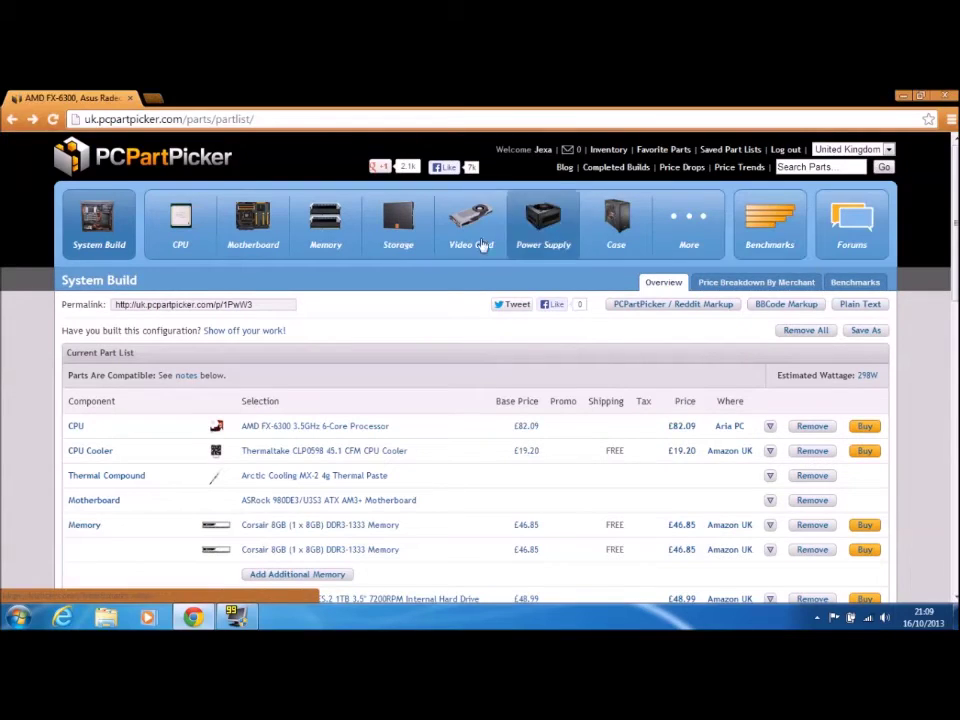
- Open the Video Card listing and scroll through its cards and filters
left_click(482, 242)
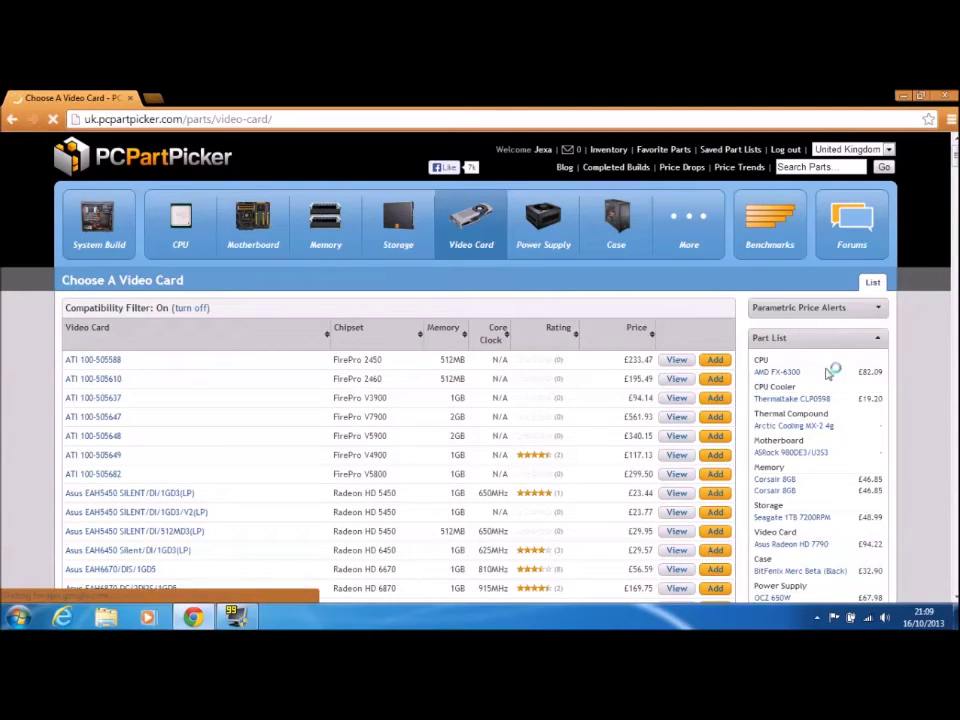
scroll(827, 368, "down", 3)
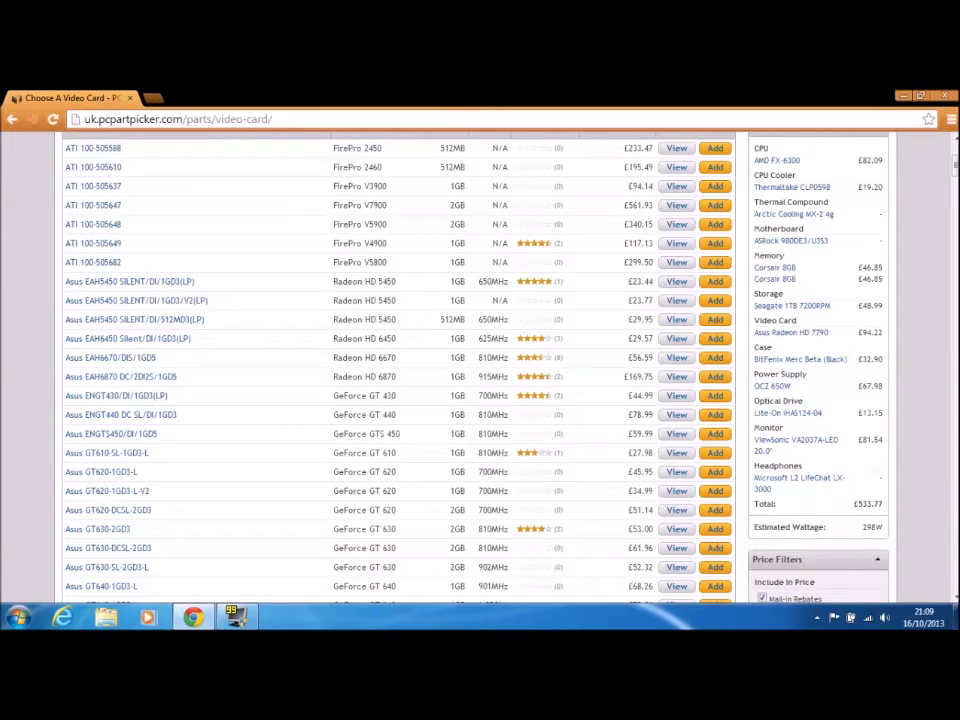
scroll(658, 477, "down", 5)
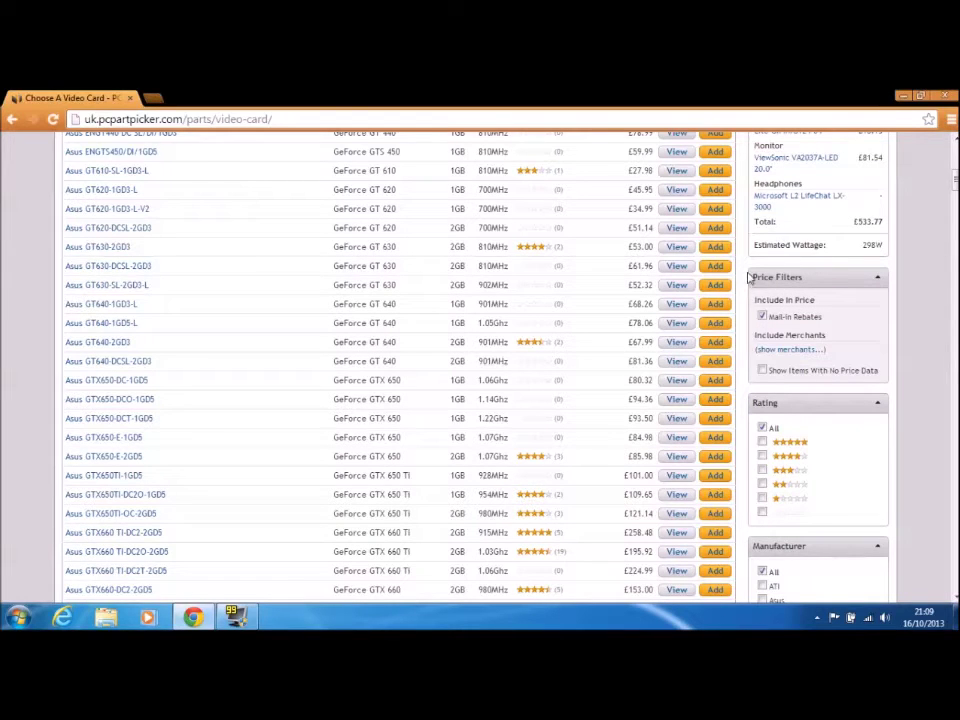
scroll(763, 276, "up", 7)
scroll(770, 320, "down", 10)
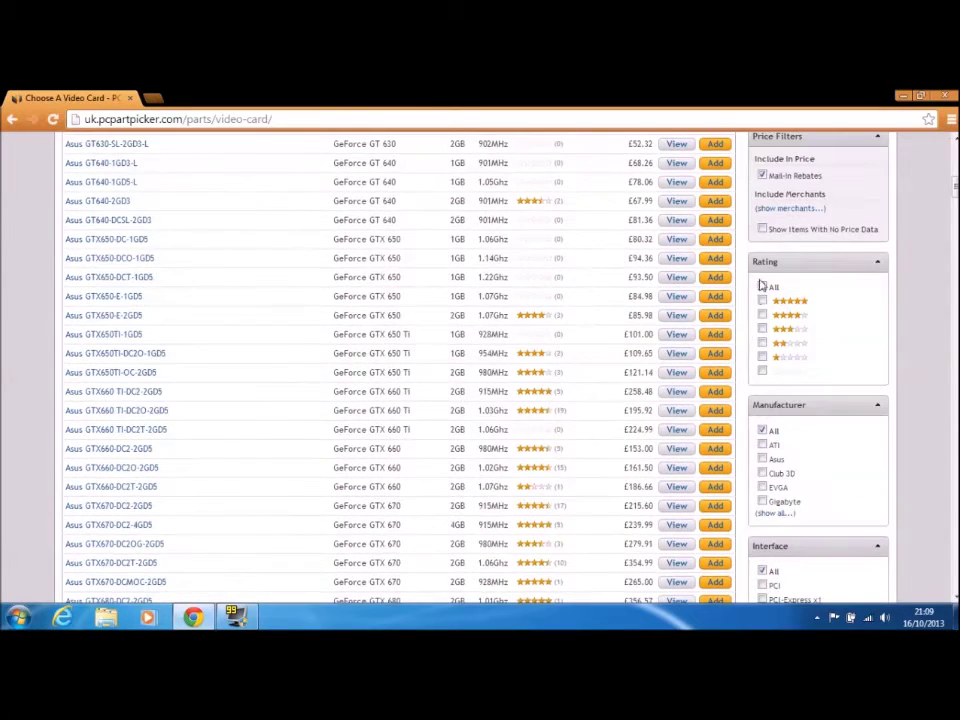
scroll(800, 315, "up", 5)
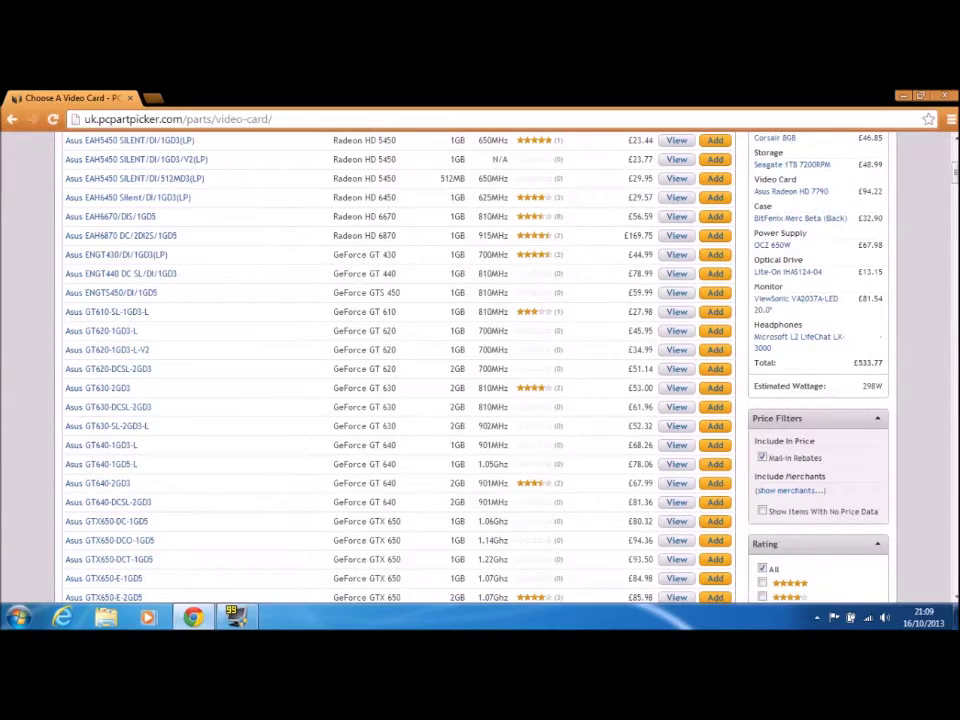
scroll(634, 305, "up", 3)
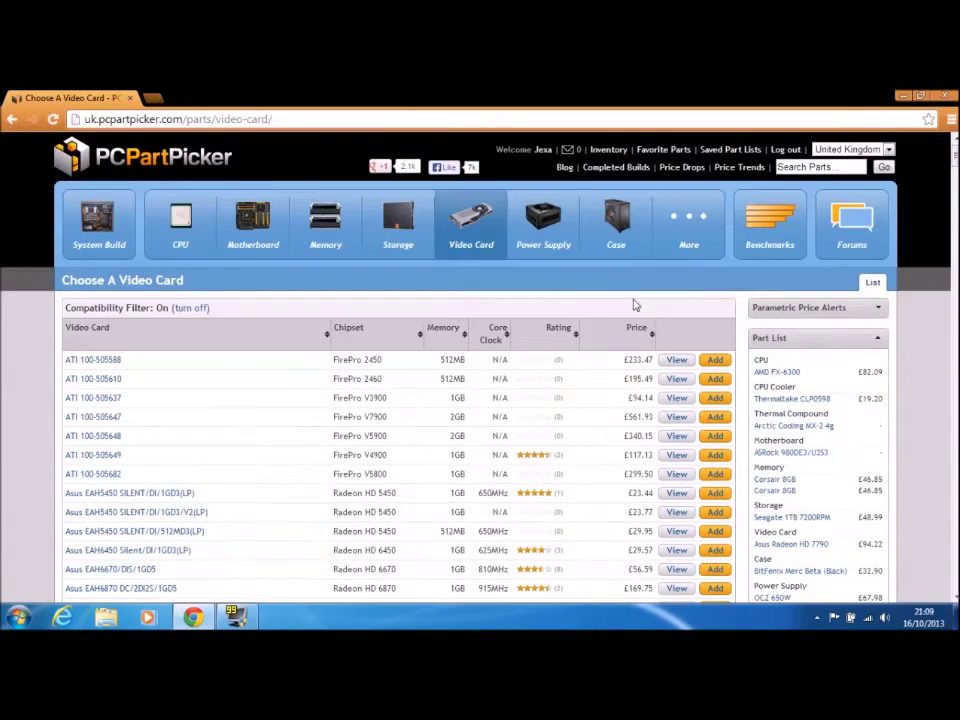
- Filter power supplies to 500W–599W, 80 PLUS Gold and 5-star rating, leaving the Silverstone ST55F-G
left_click(528, 245)
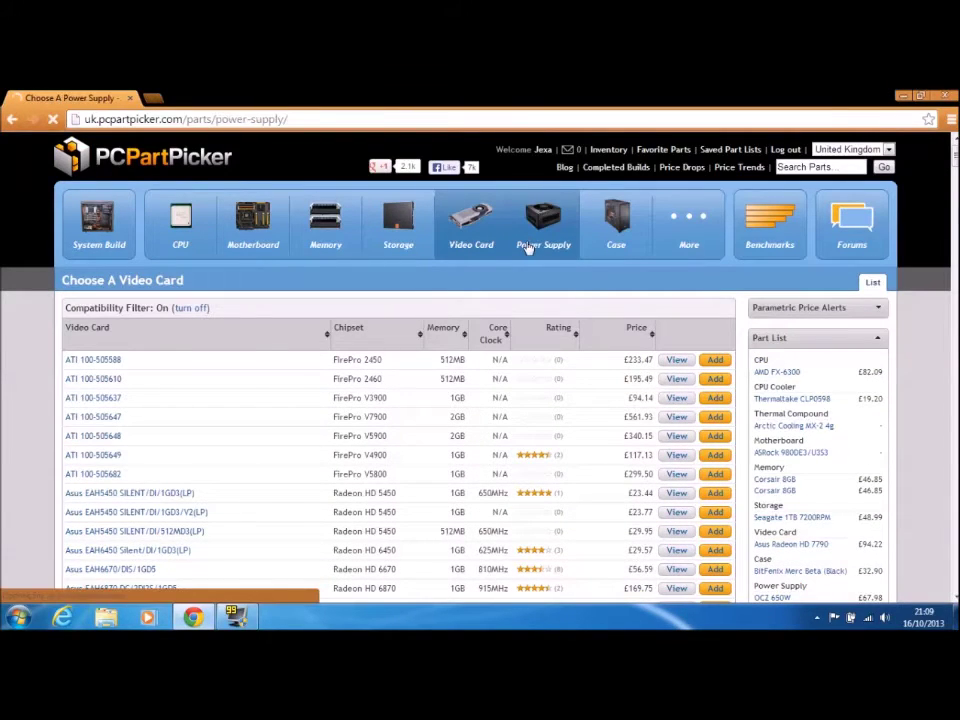
scroll(530, 230, "down", 5)
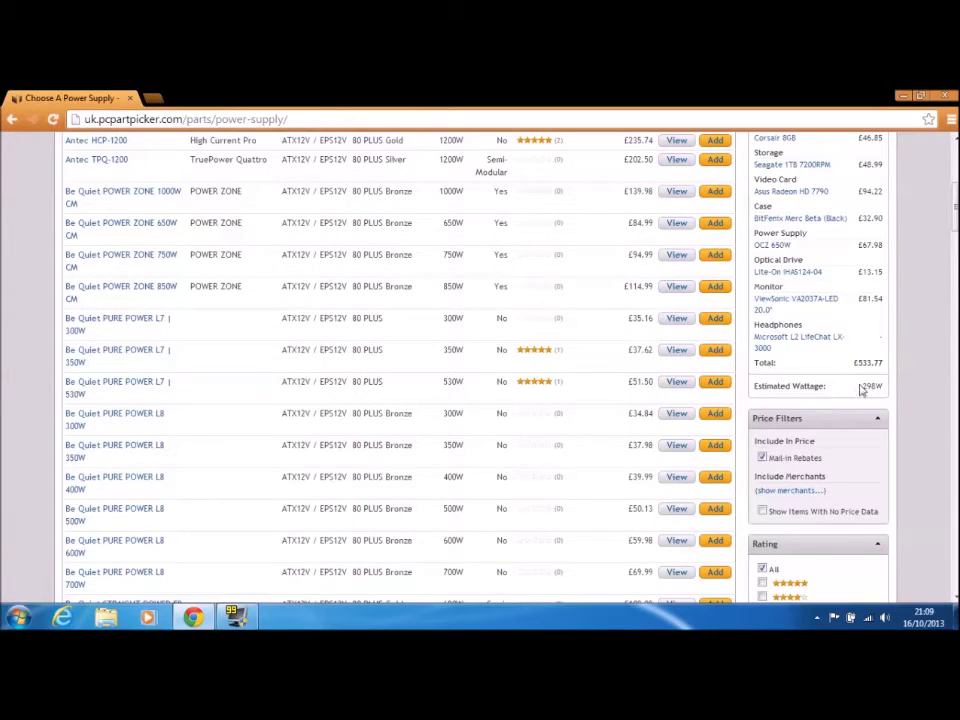
scroll(872, 403, "down", 3)
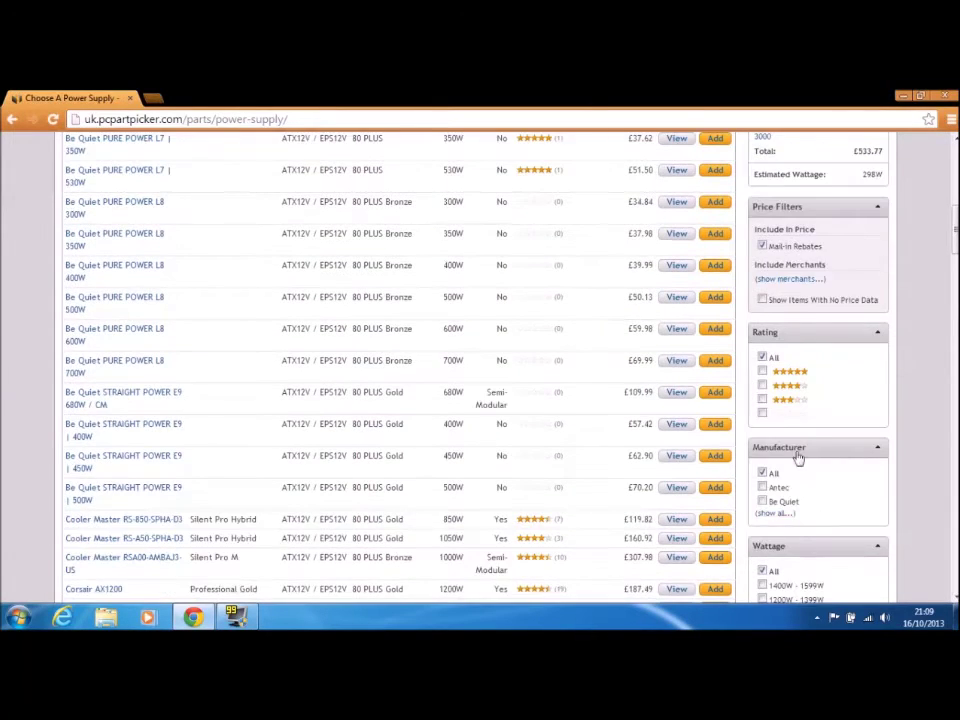
scroll(797, 454, "down", 4)
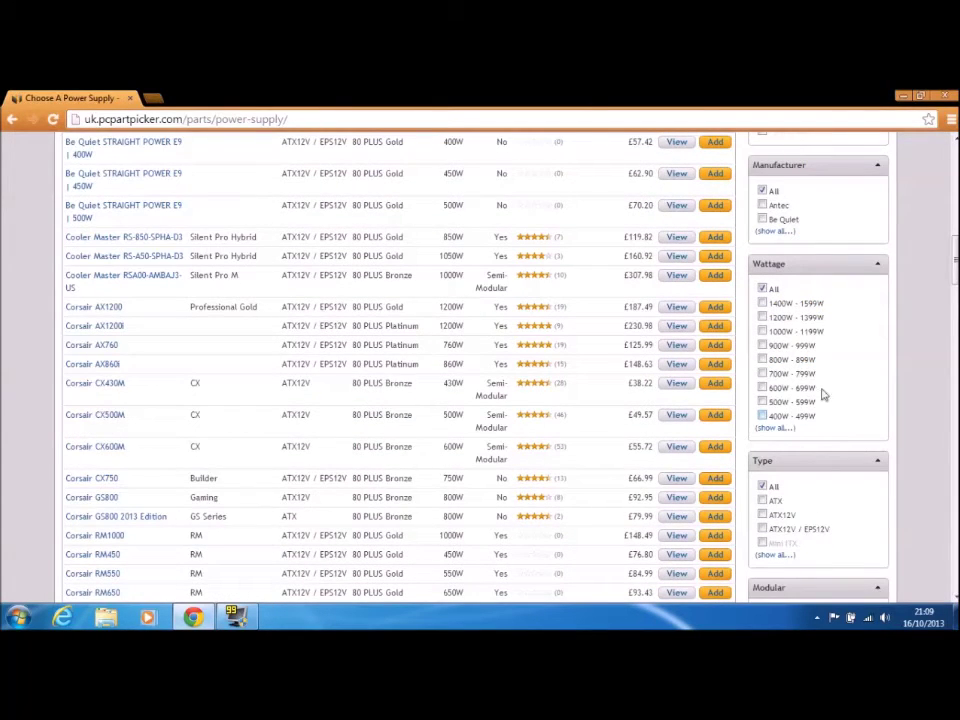
left_click(762, 402)
scroll(812, 415, "down", 3)
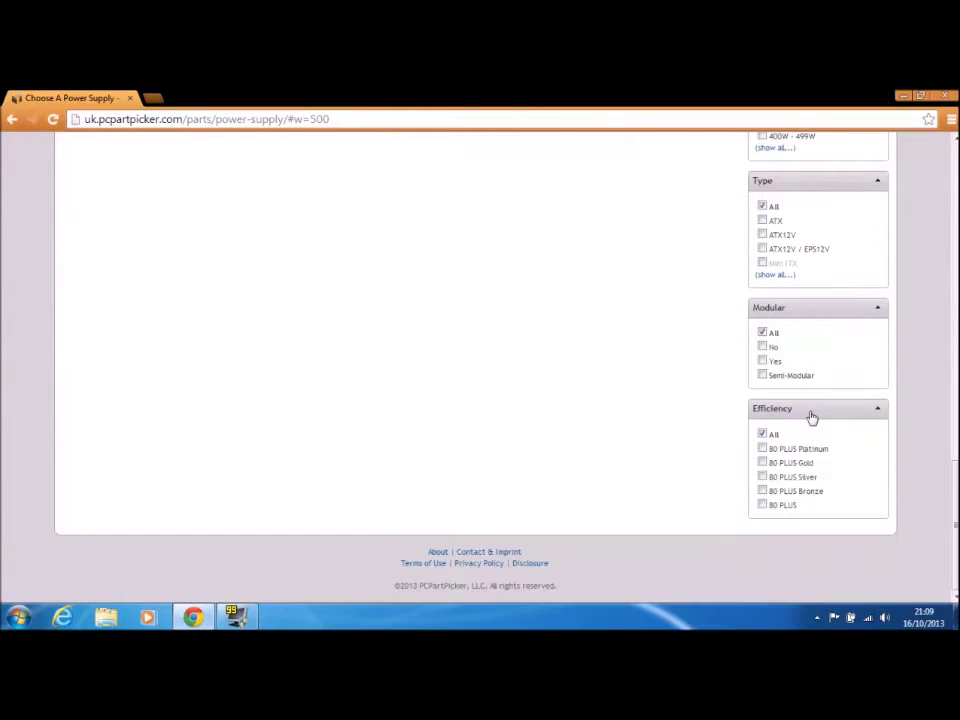
left_click(762, 463)
scroll(836, 352, "up", 6)
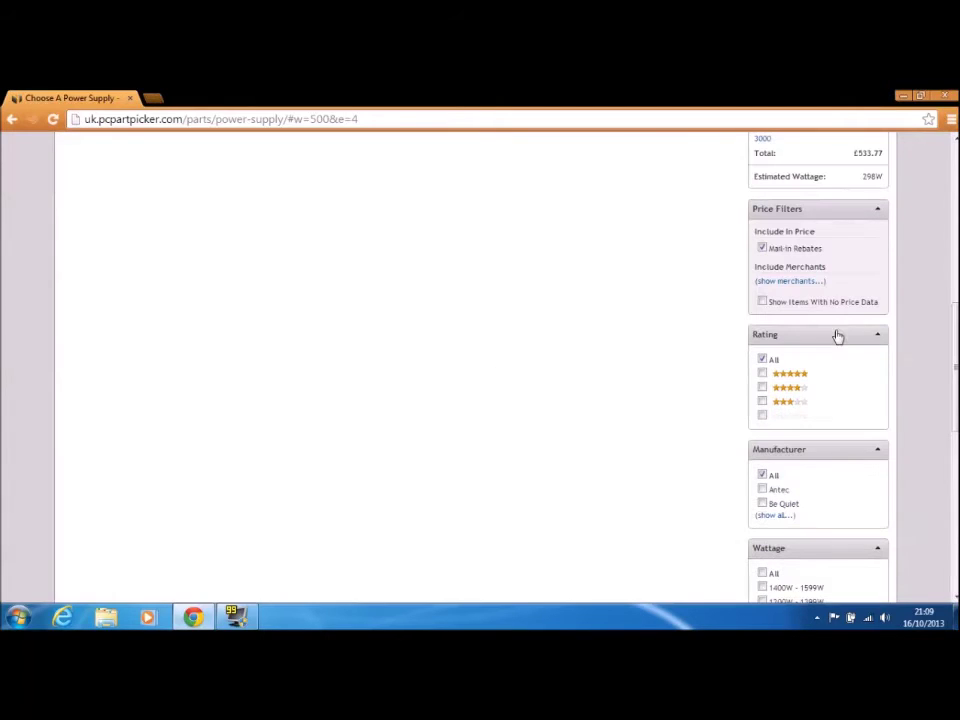
left_click(784, 372)
scroll(504, 281, "up", 6)
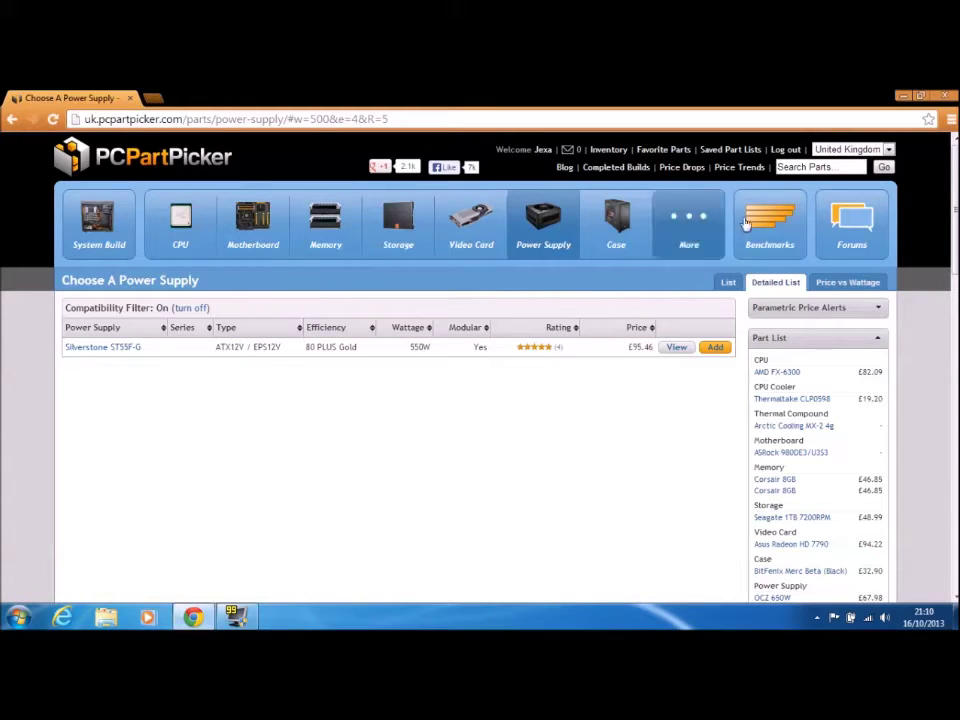
- Scroll through the Completed Builds list, then search parts for '£500 buget build'
left_click(615, 167)
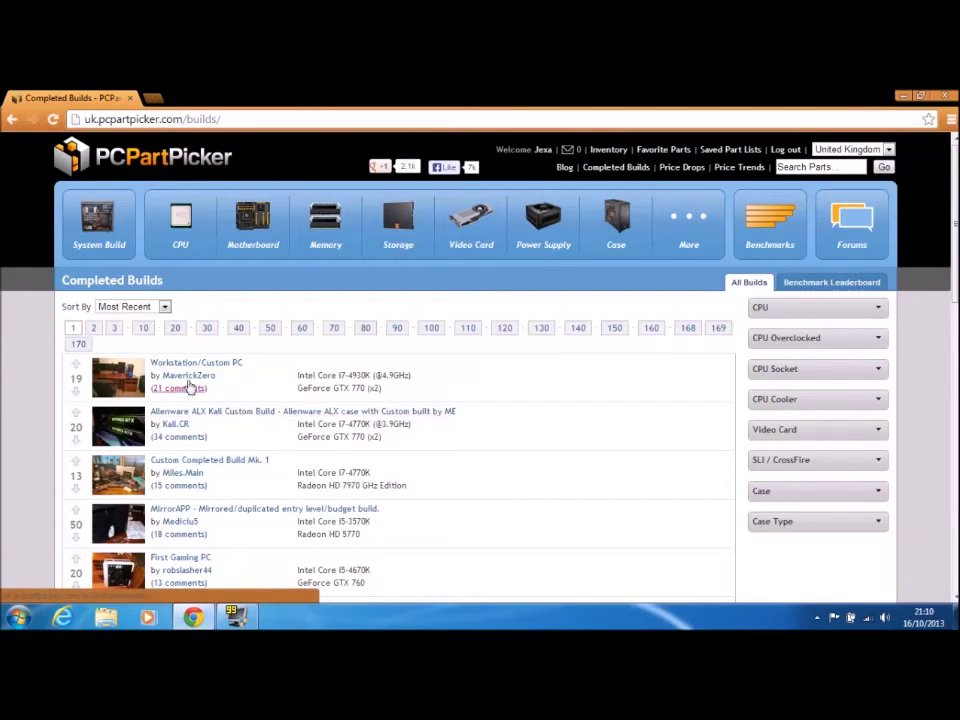
scroll(190, 390, "down", 6)
scroll(183, 392, "down", 3)
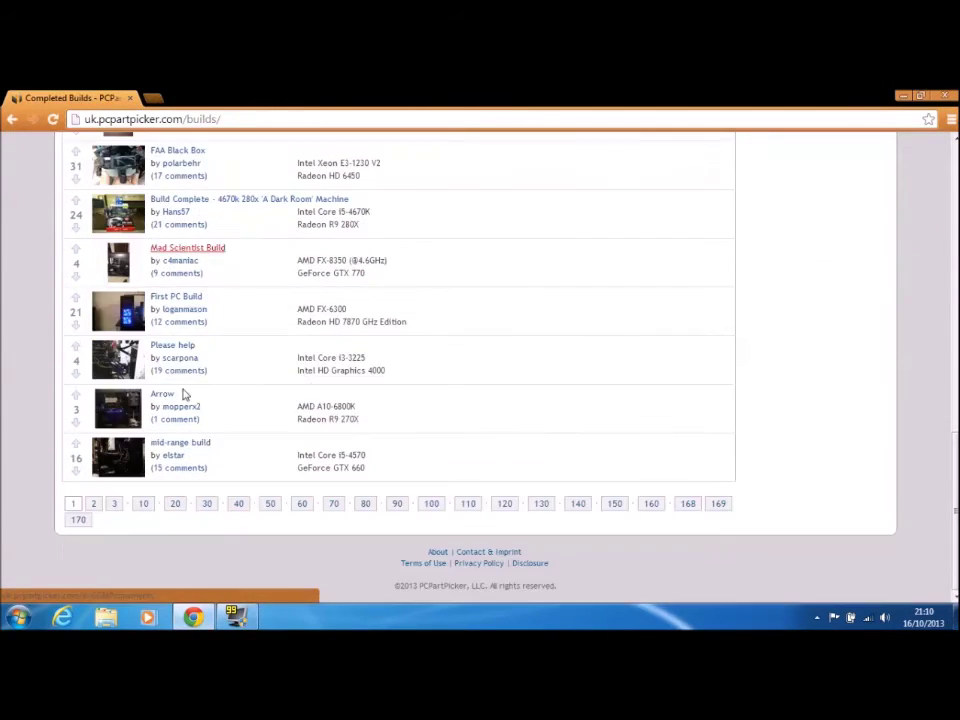
scroll(267, 292, "up", 7)
scroll(267, 292, "up", 2)
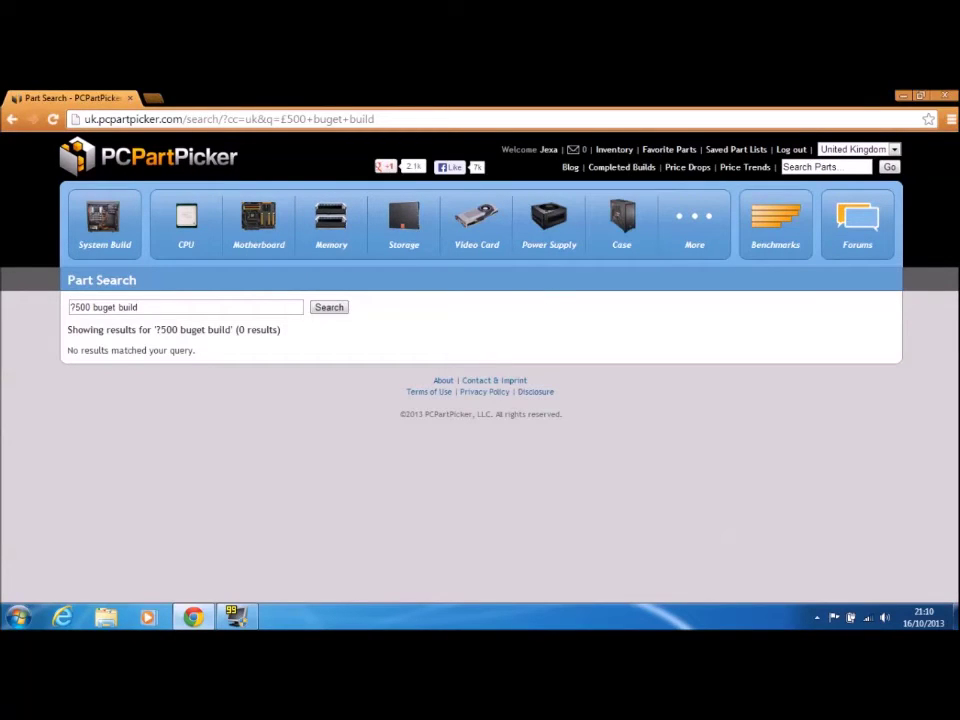
left_click(826, 167)
- Search parts for '£500 budget build', then for '500 budget build'
left_click(47, 311)
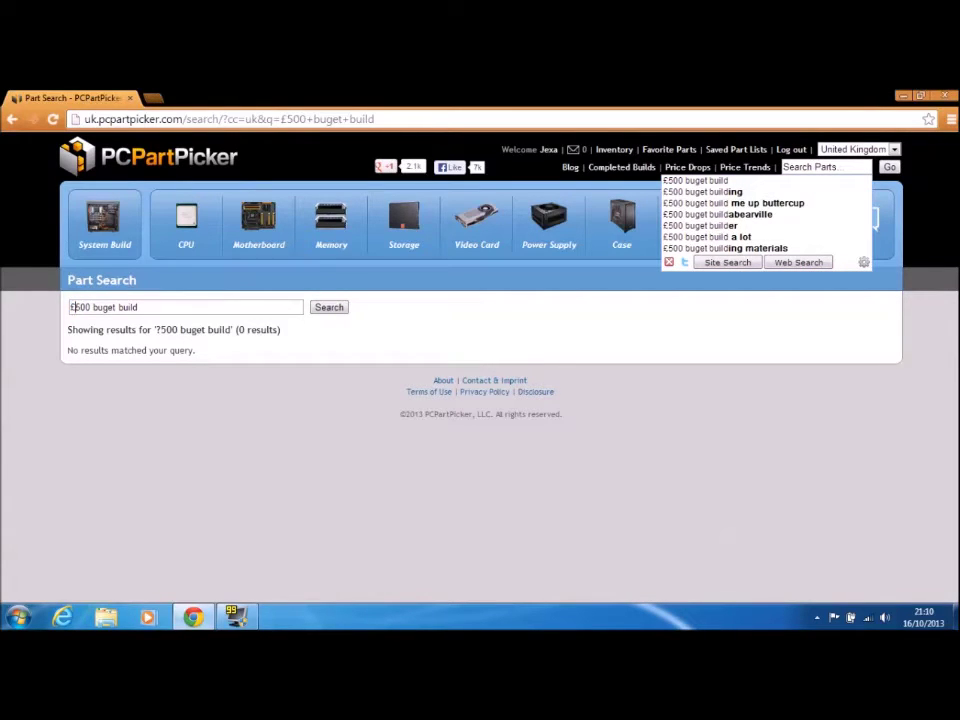
type("d")
left_click(322, 310)
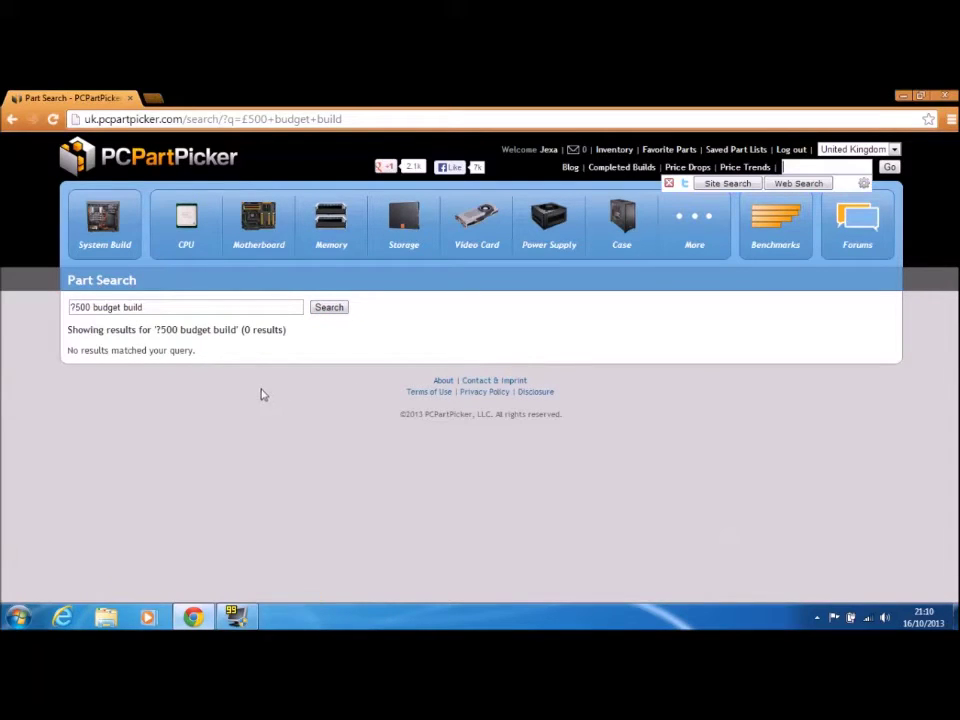
key("BackSpace")
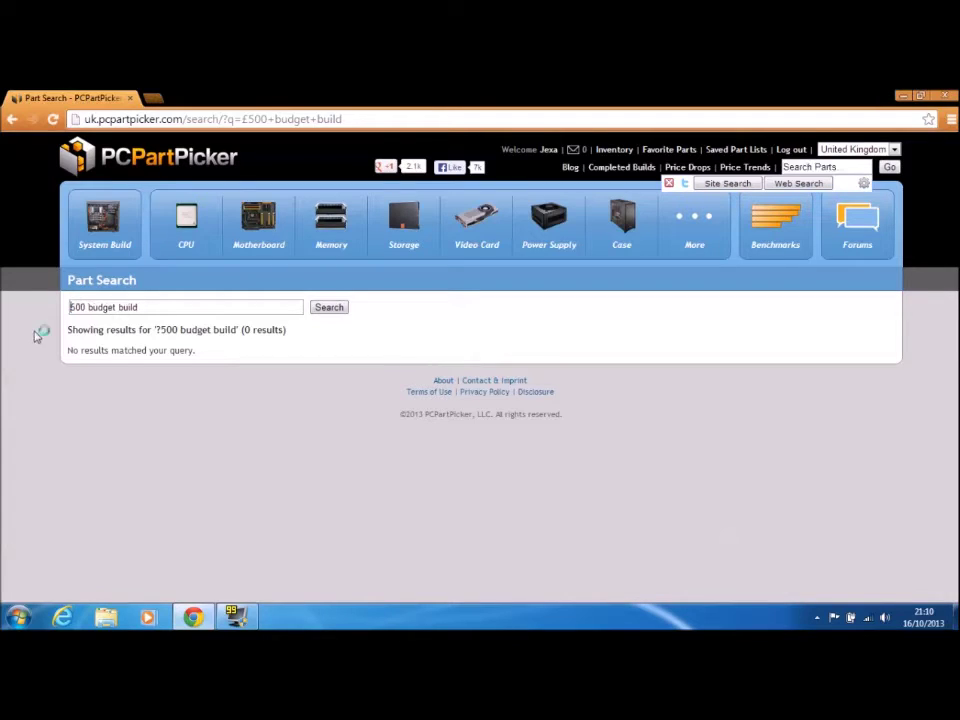
key("Return")
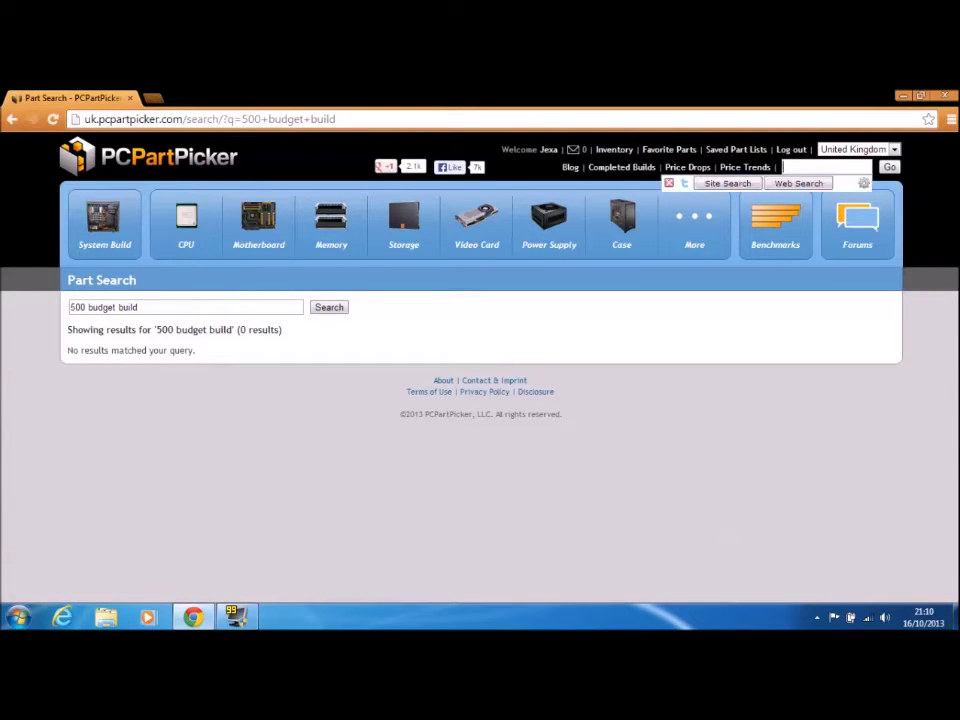
- Search for '500 Build' and 'cheap build', then return to Completed Builds
left_click_drag(137, 307, 88, 307)
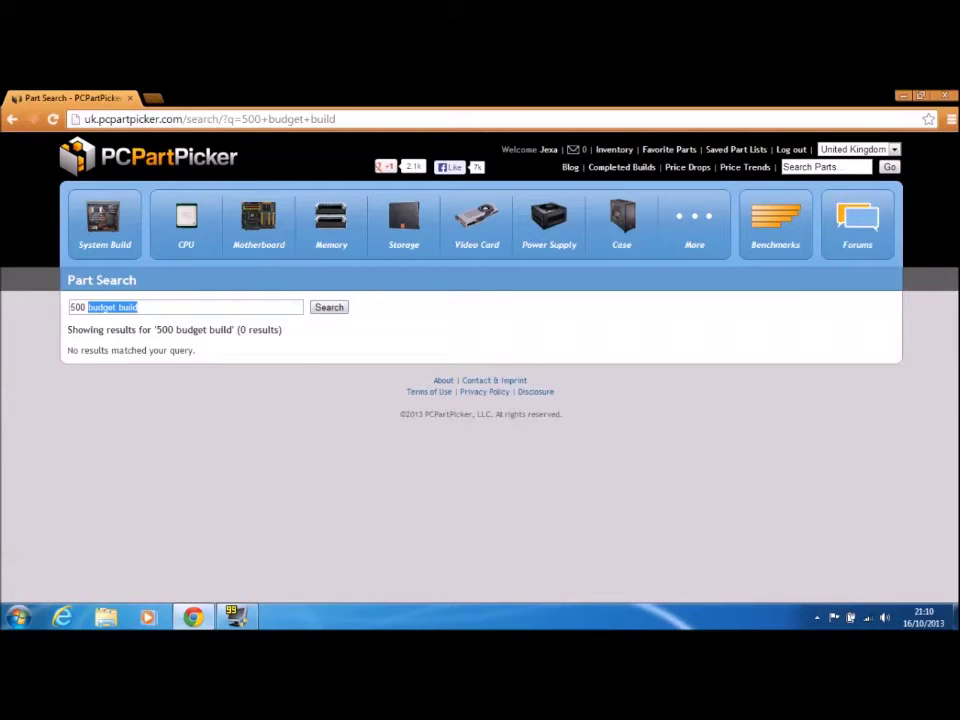
type("Build")
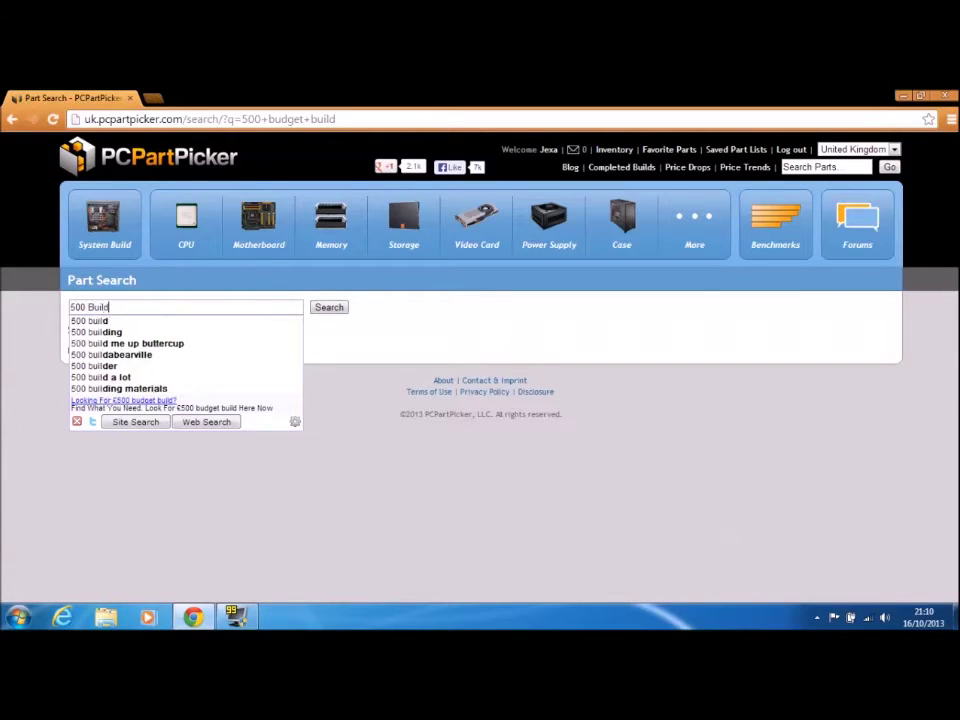
key("Return")
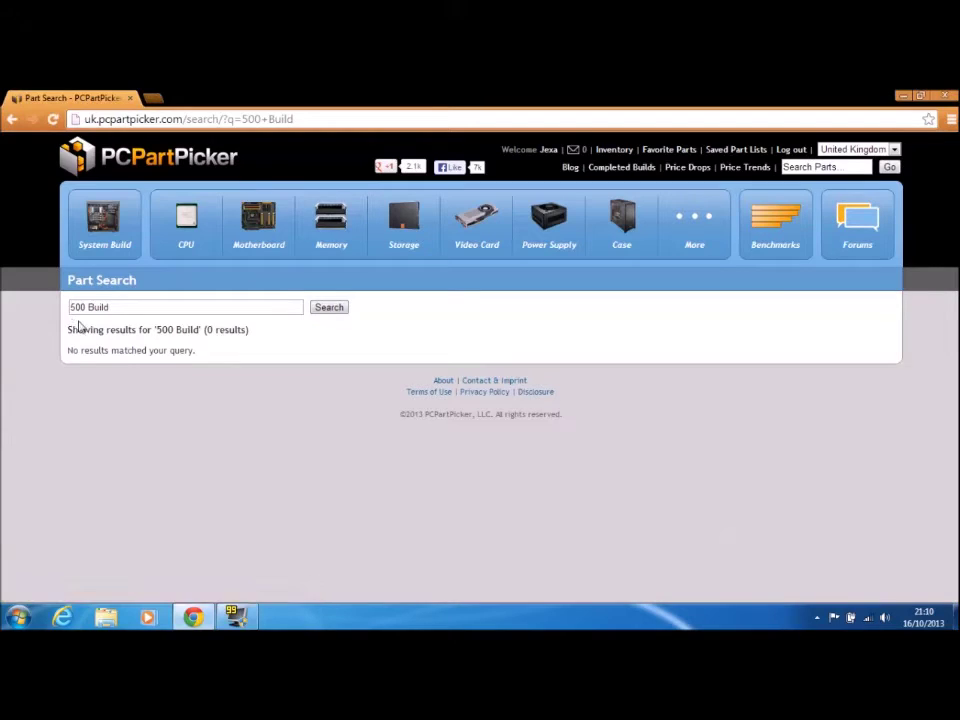
left_click(826, 167)
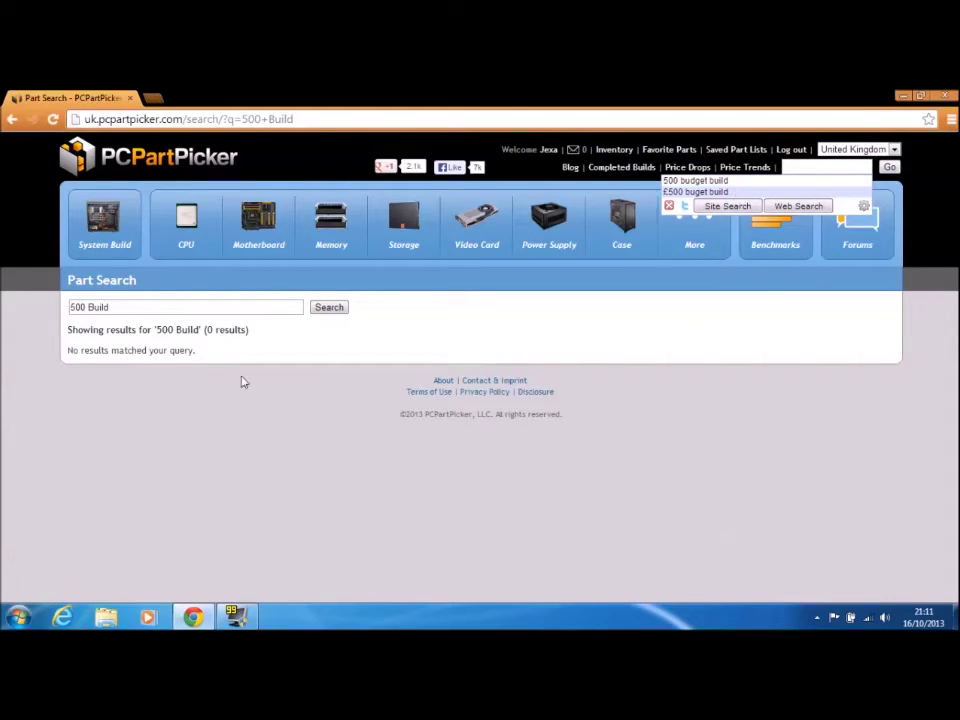
left_click_drag(112, 307, 4, 336)
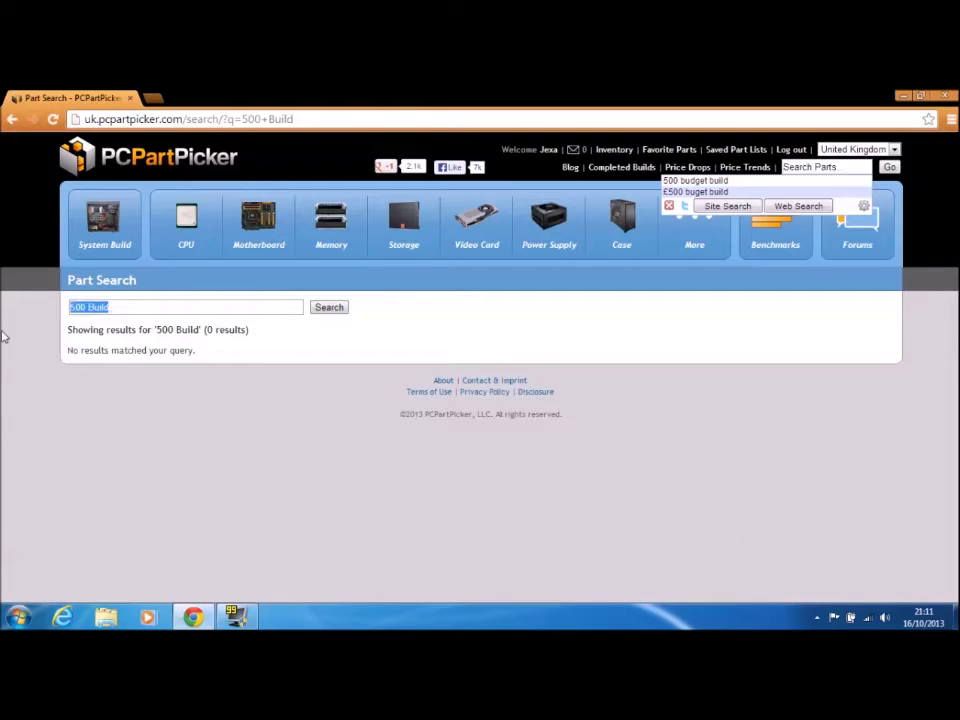
type("chea")
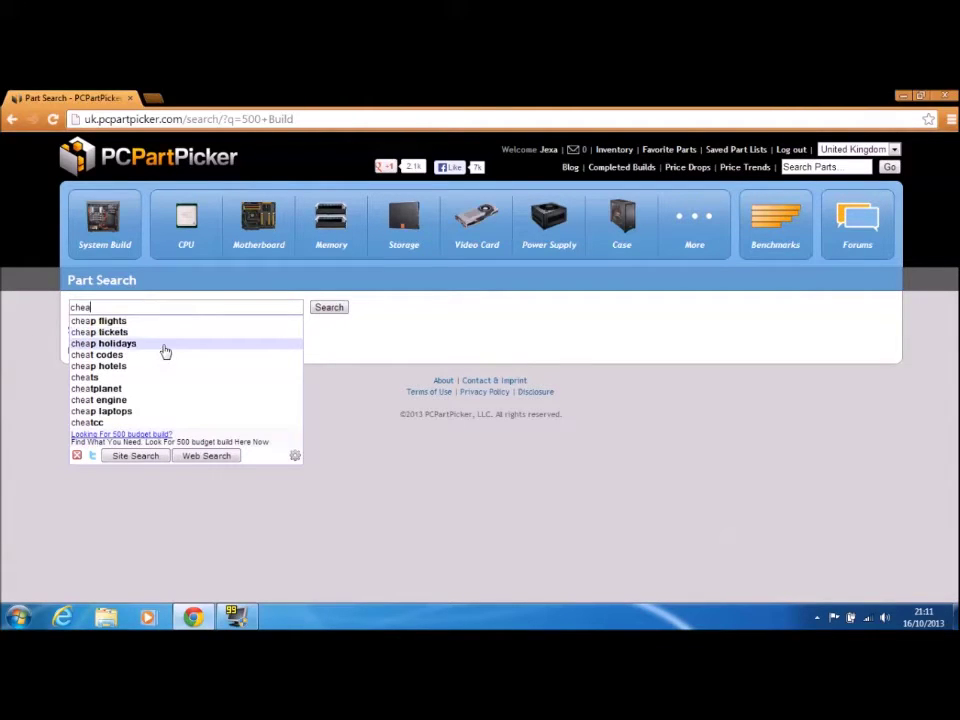
type("p build")
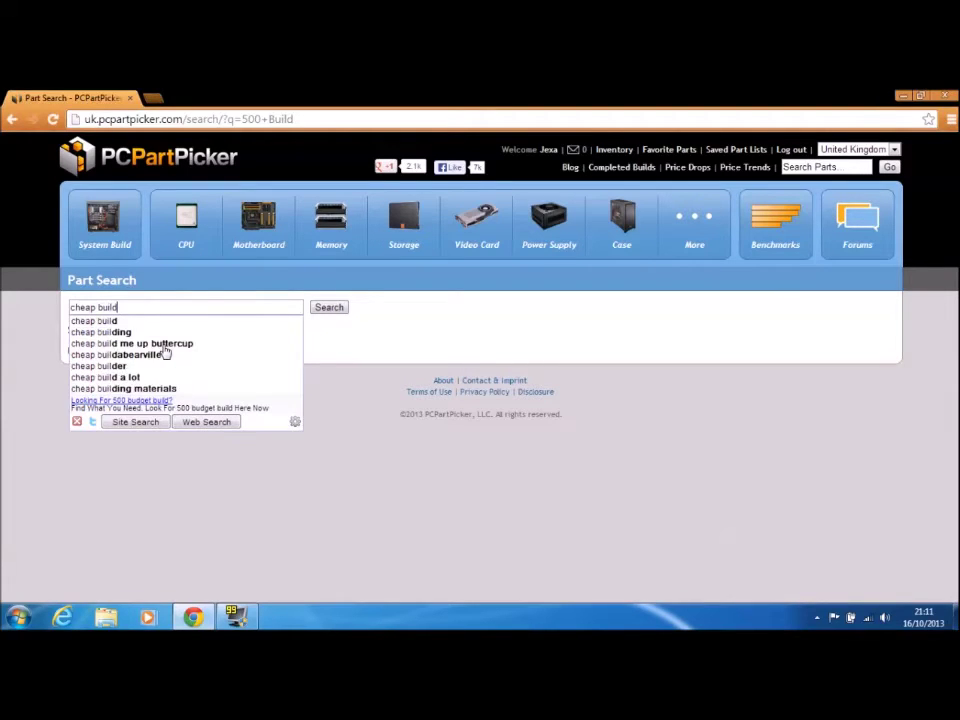
key("Return")
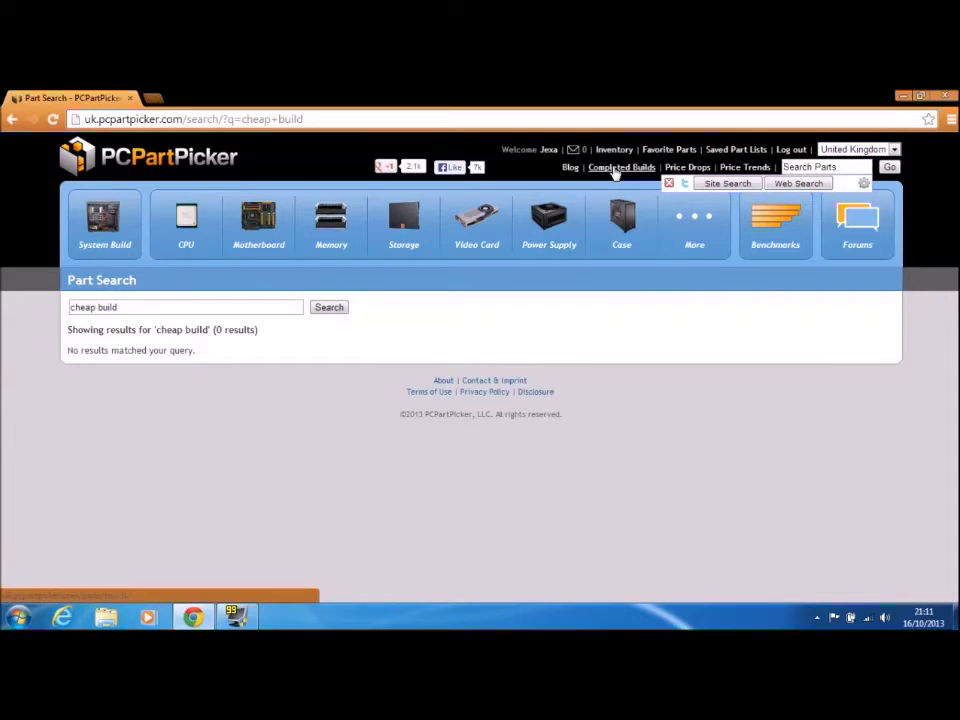
left_click(765, 228)
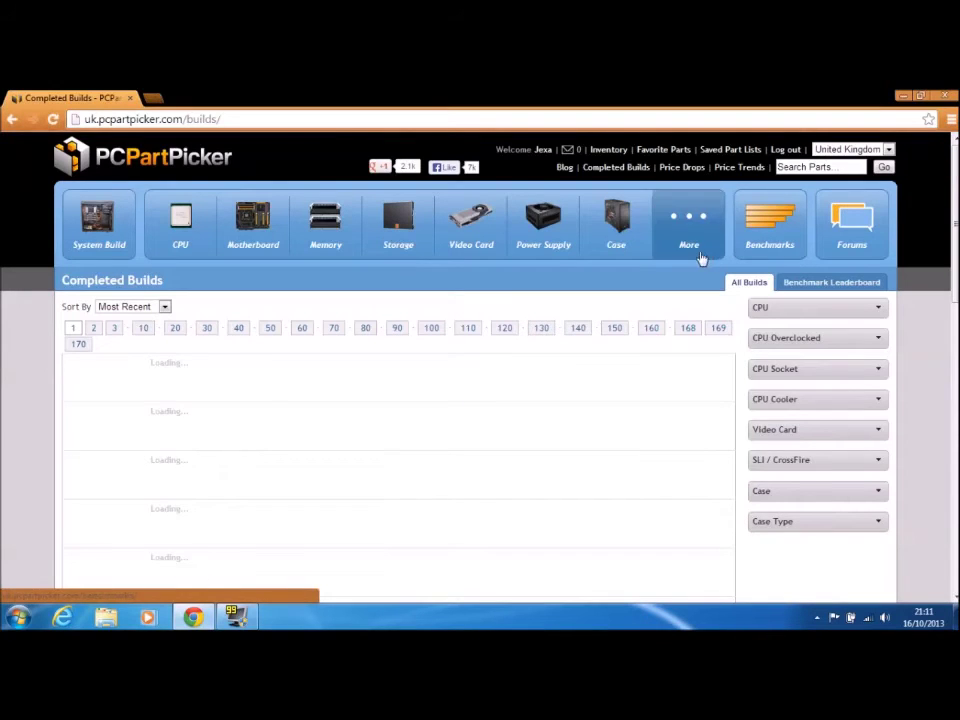
- Check the ATI 100-505648 card's page, then open the Asus EAH6670/DIS/1GD5 card's page
left_click(482, 233)
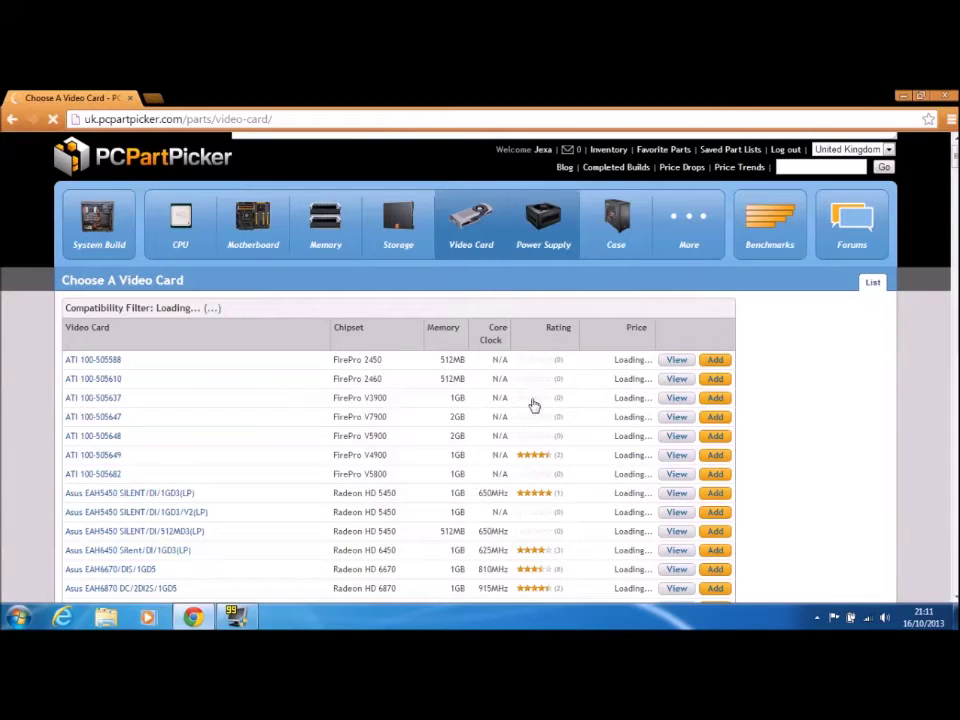
left_click(75, 438)
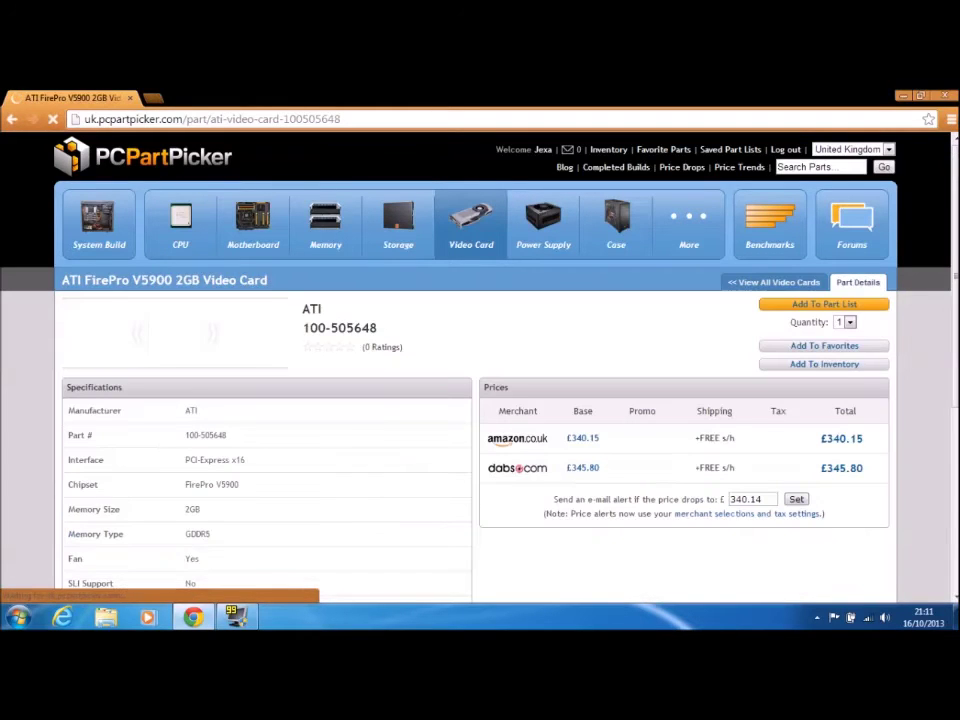
scroll(397, 469, "down", 4)
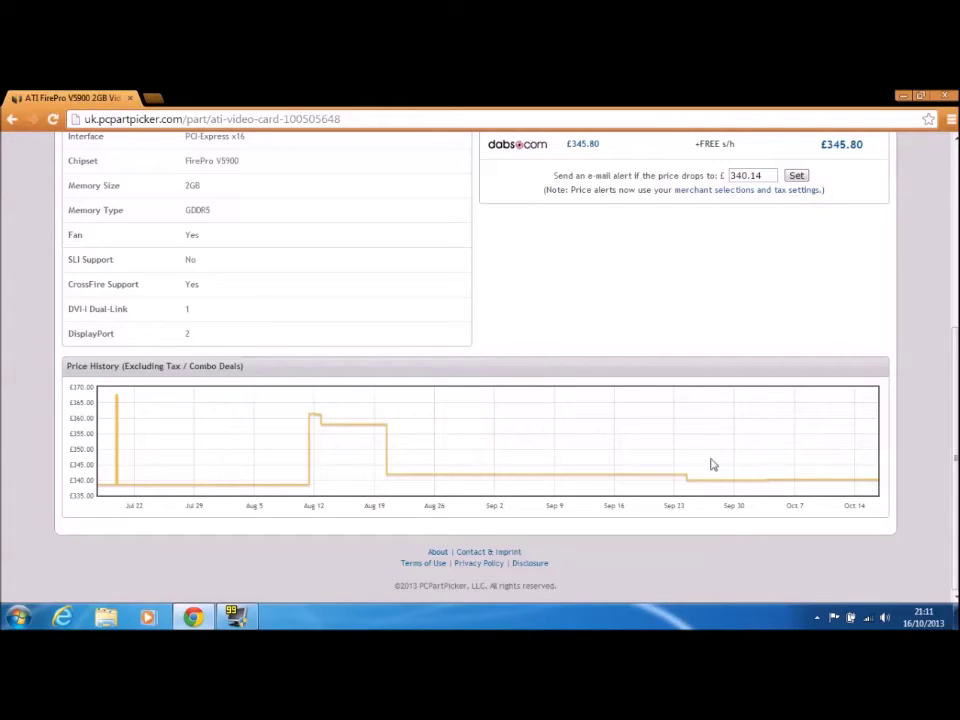
scroll(351, 461, "up", 4)
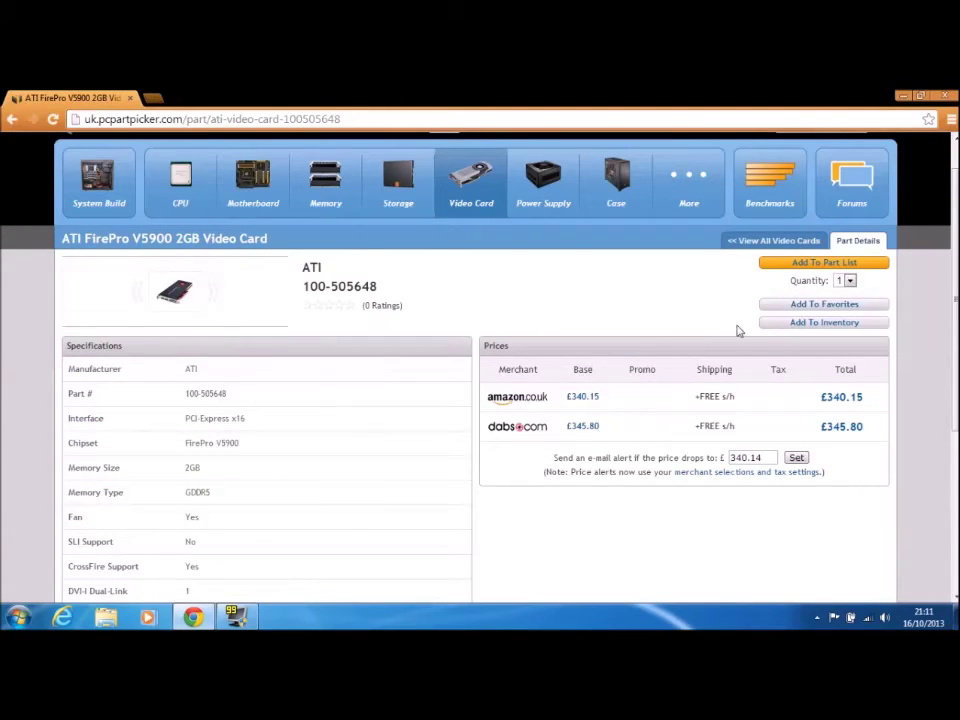
left_click(13, 119)
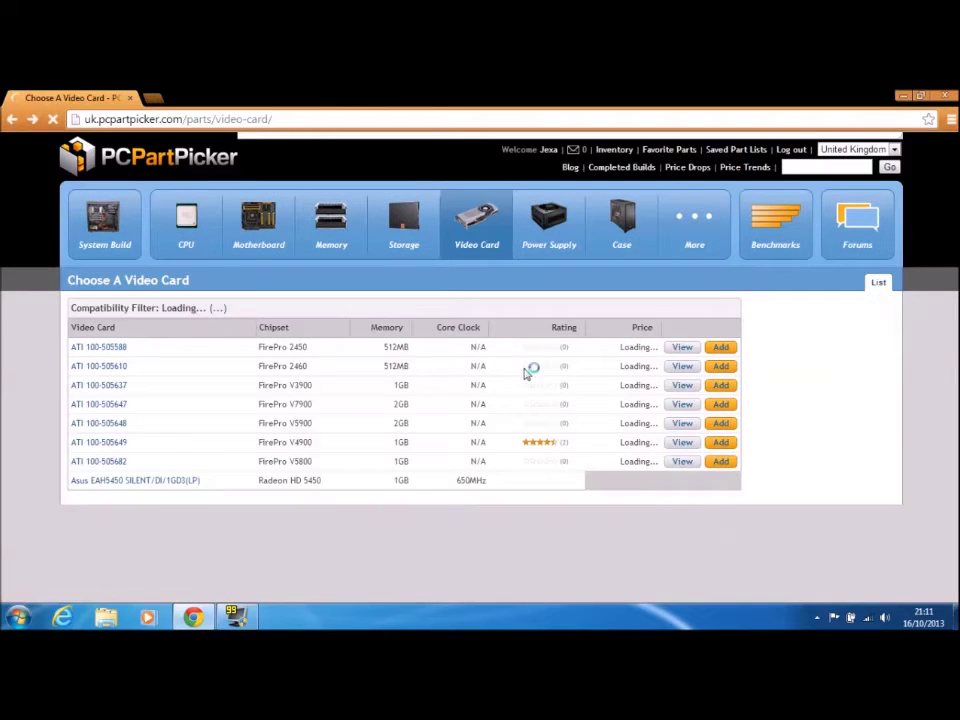
scroll(548, 522, "down", 3)
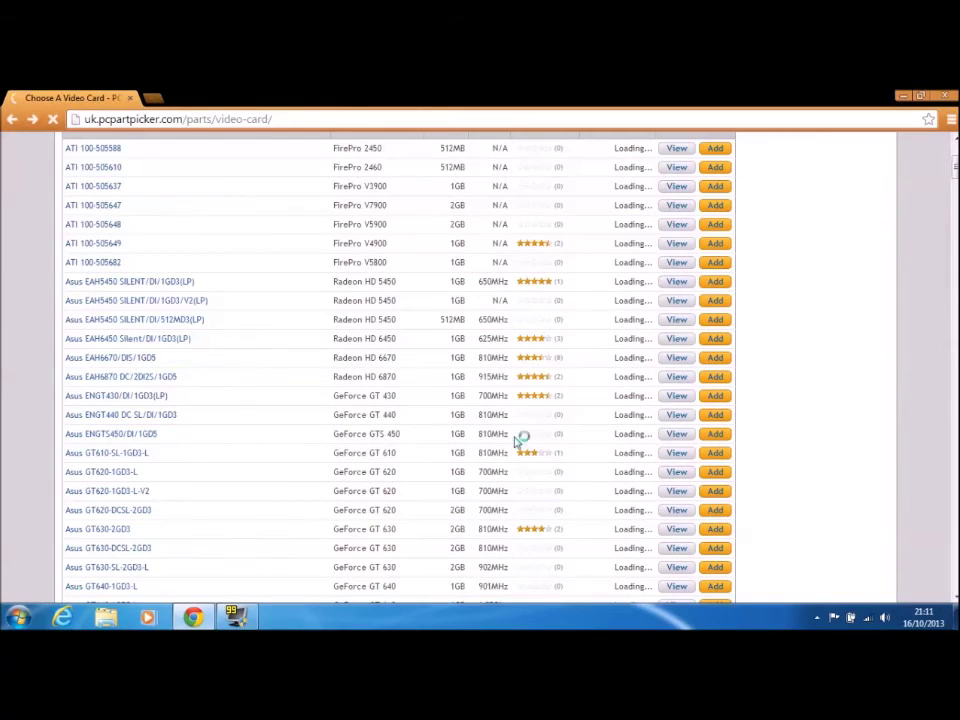
left_click(116, 361)
- Open the Hanuman: Mini ITX Media PC+ build listed under builds using the Asus EAH6670 card
scroll(230, 380, "down", 3)
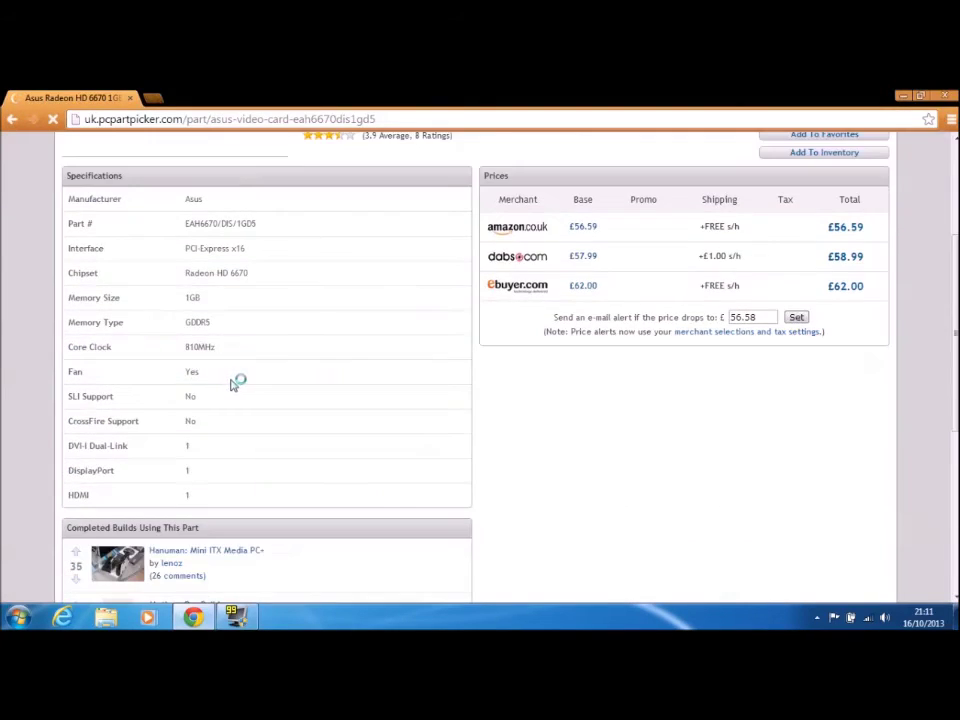
scroll(230, 383, "down", 2)
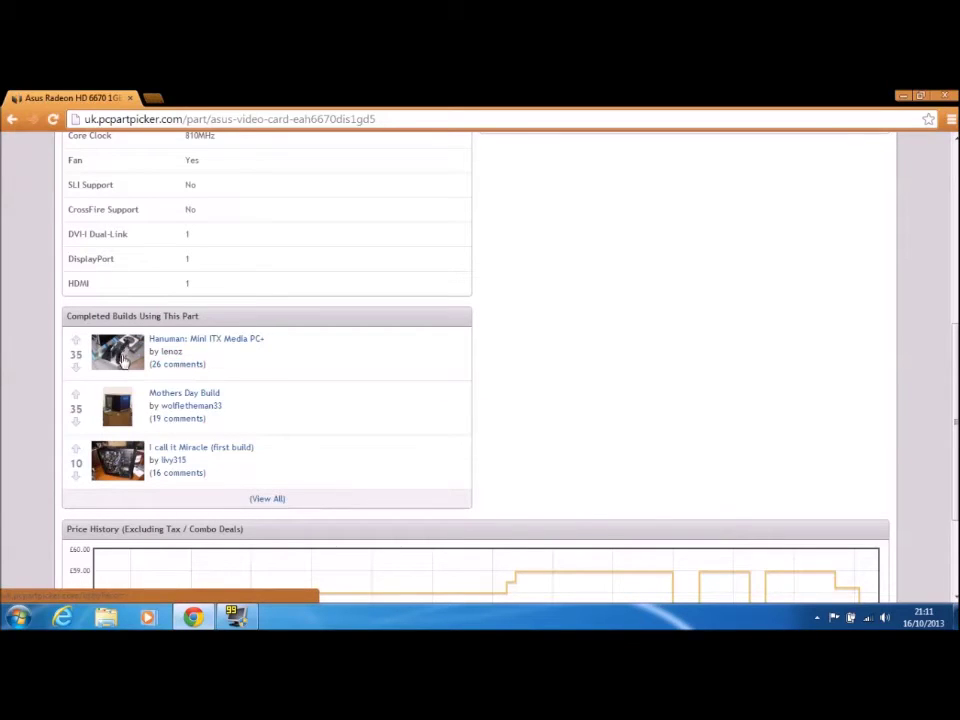
left_click(160, 342)
scroll(213, 418, "up", 5)
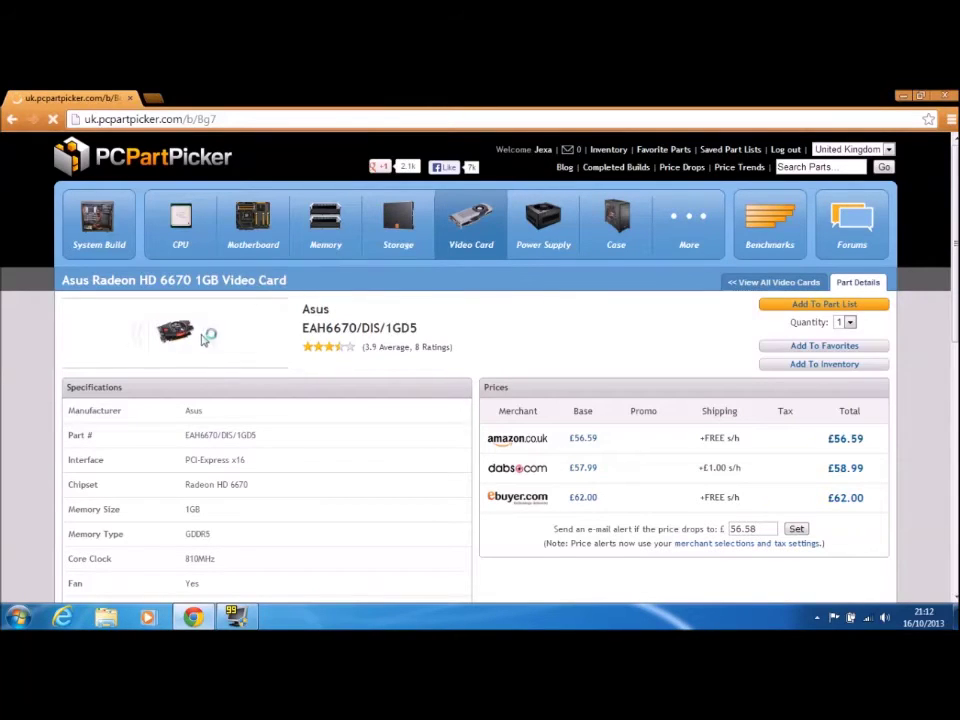
scroll(324, 313, "down", 6)
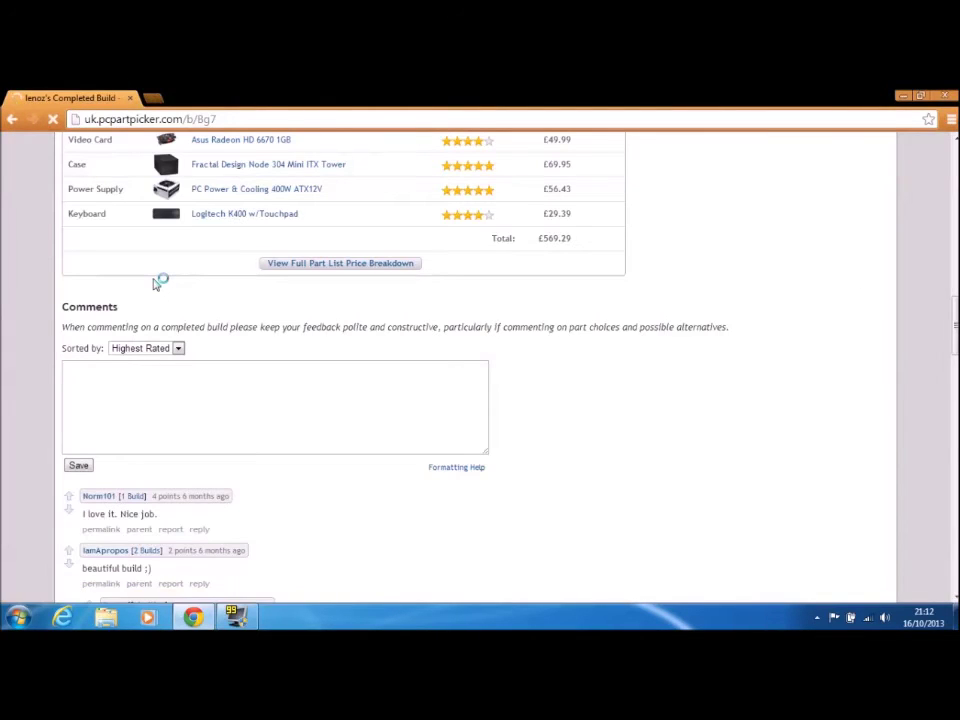
- Scroll the Hanuman build page through its part list, £569.29 total and comments
scroll(213, 236, "up", 3)
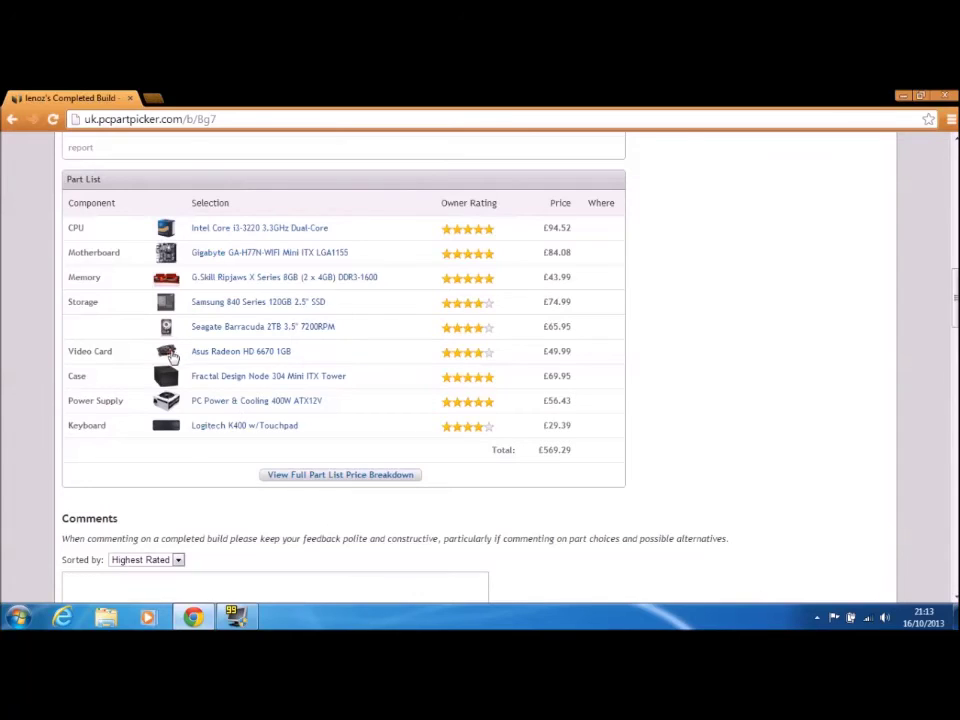
scroll(191, 354, "down", 5)
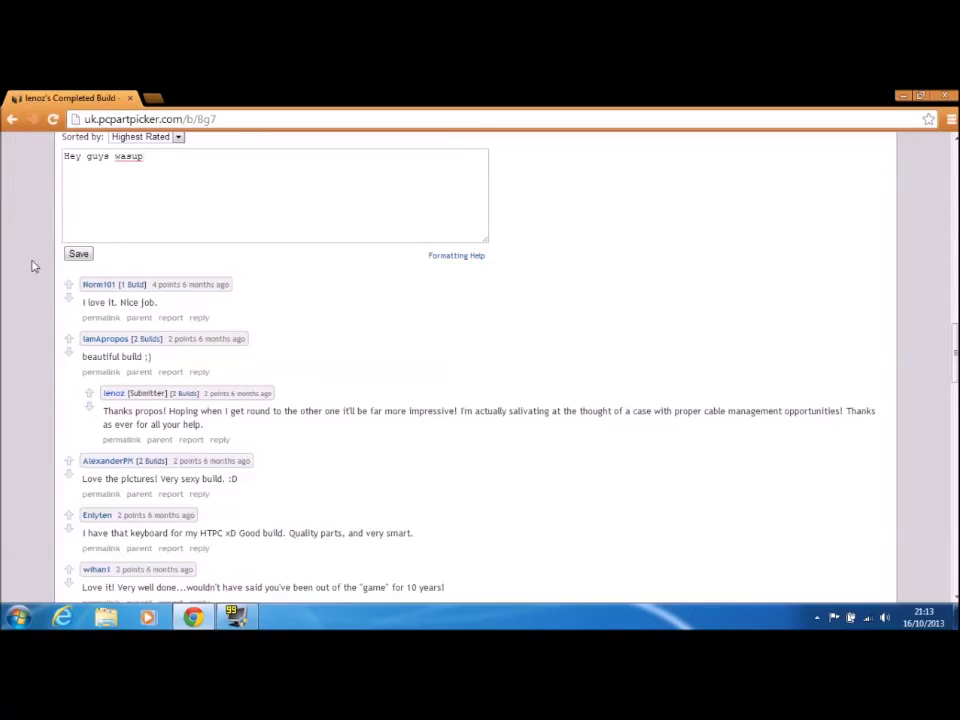
- Save the 'Hey guys wasup' comment, scroll back up, and go to Completed Builds
left_click(79, 254)
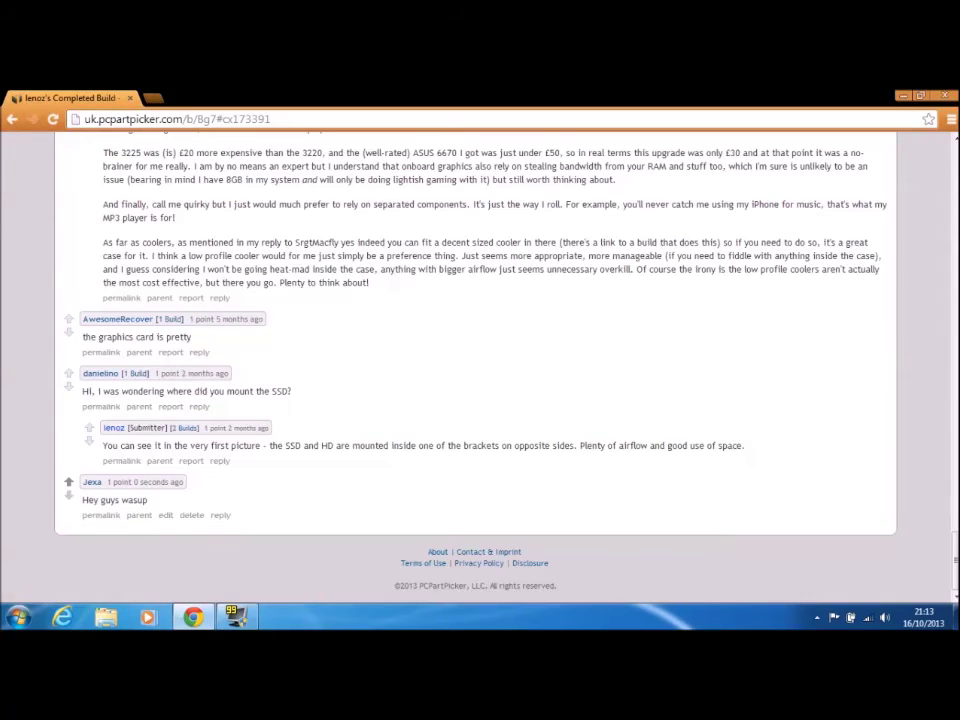
scroll(236, 407, "up", 20)
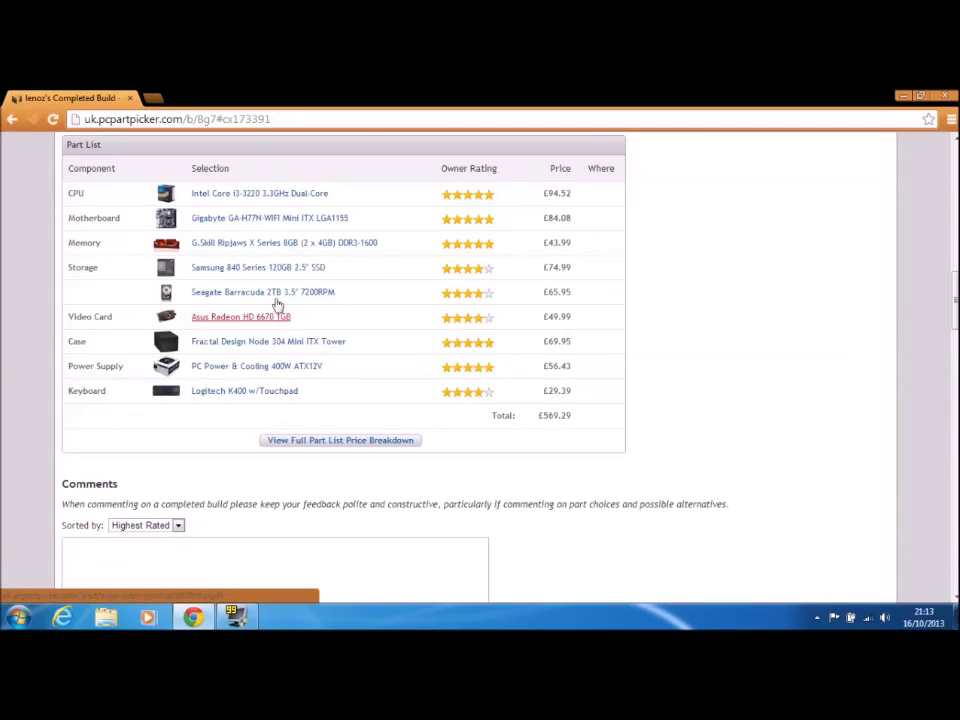
scroll(302, 251, "up", 10)
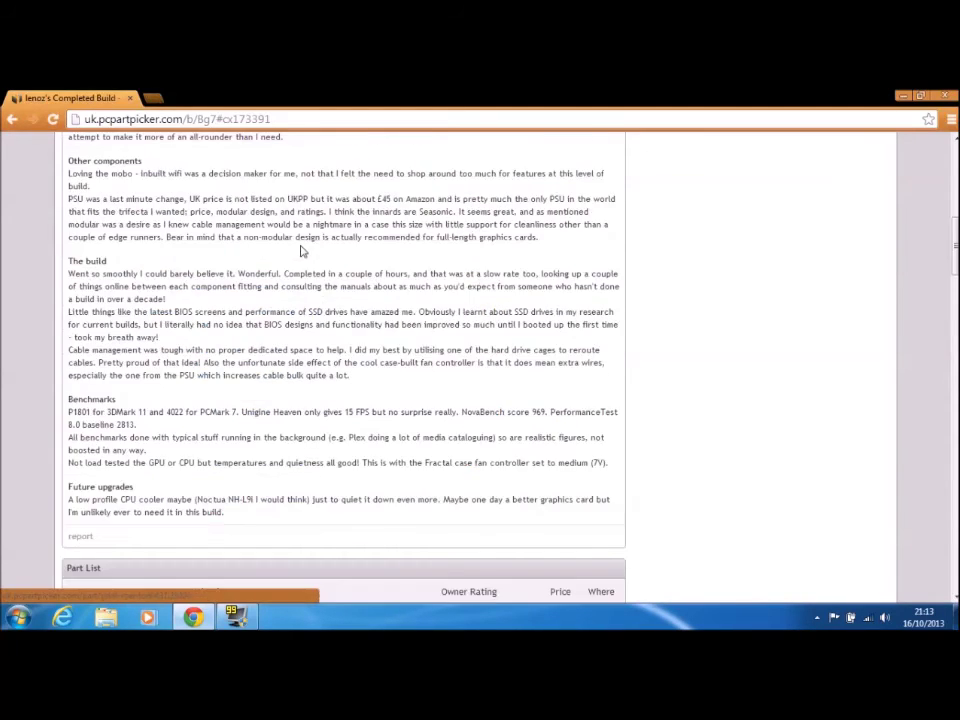
scroll(310, 228, "up", 2)
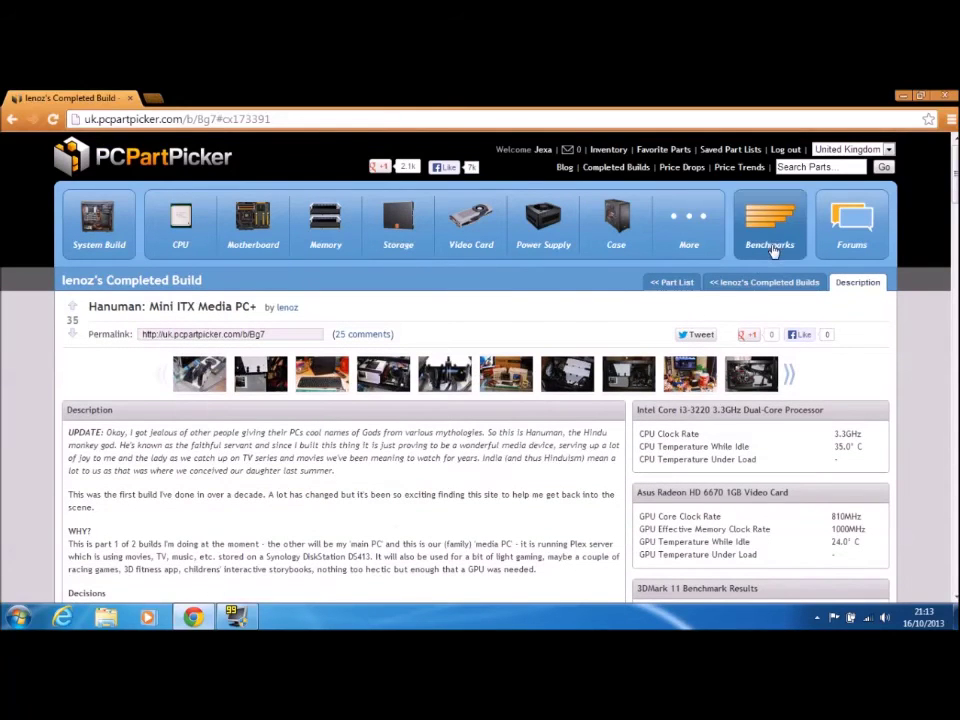
left_click(614, 167)
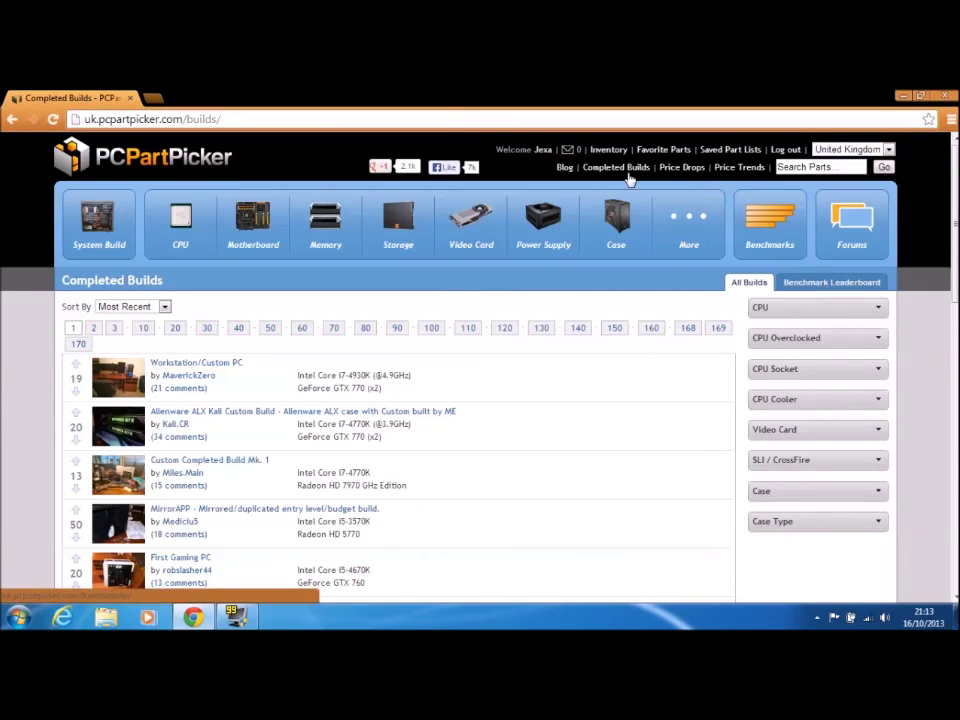
- Open your own completed builds and scroll through the £500 build's parts
left_click(543, 149)
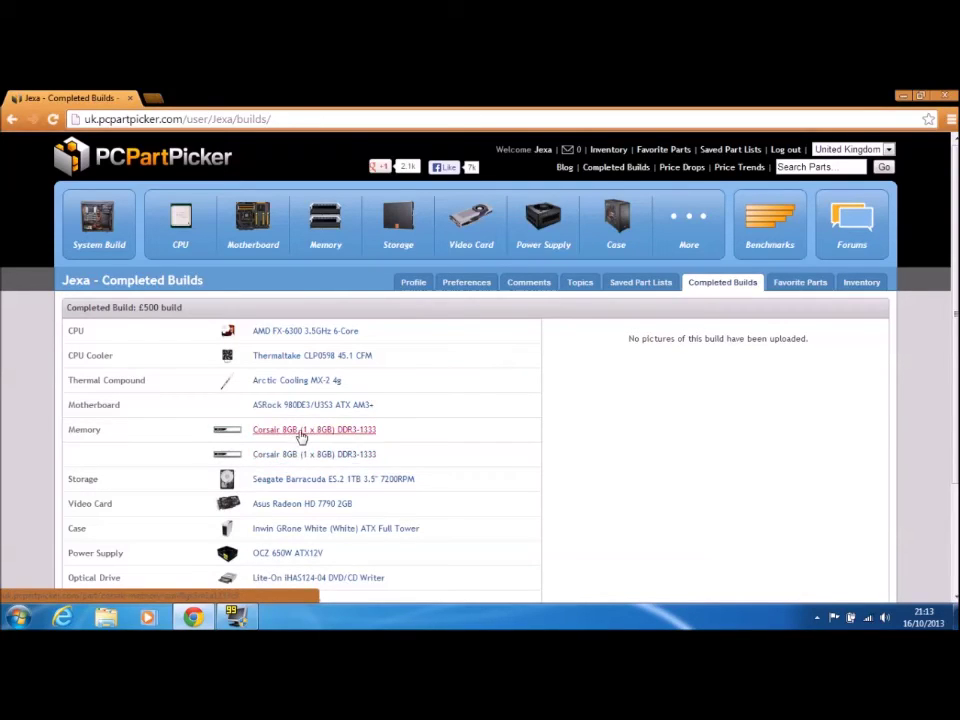
scroll(272, 484, "down", 3)
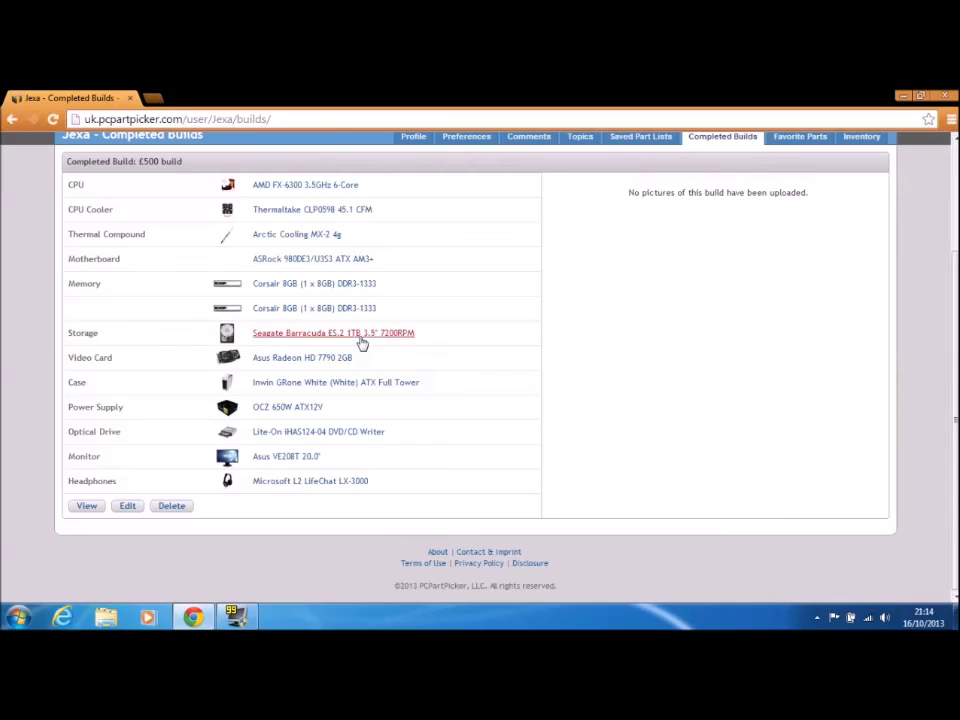
- Open the Inwin GRone White case page and view its enlarged product photo
left_click(321, 389)
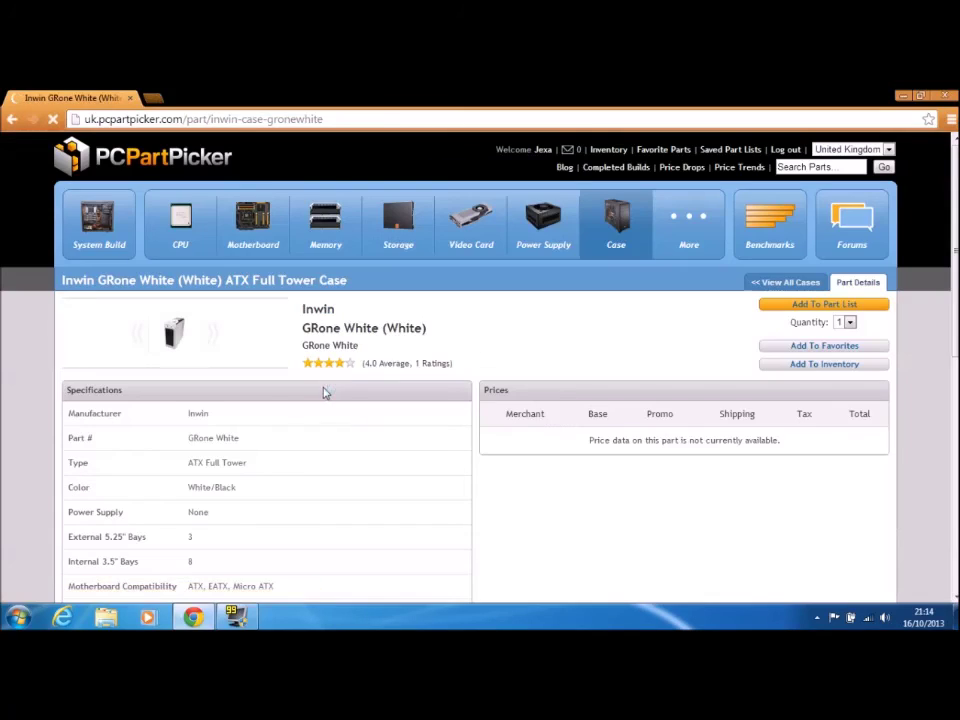
left_click(172, 348)
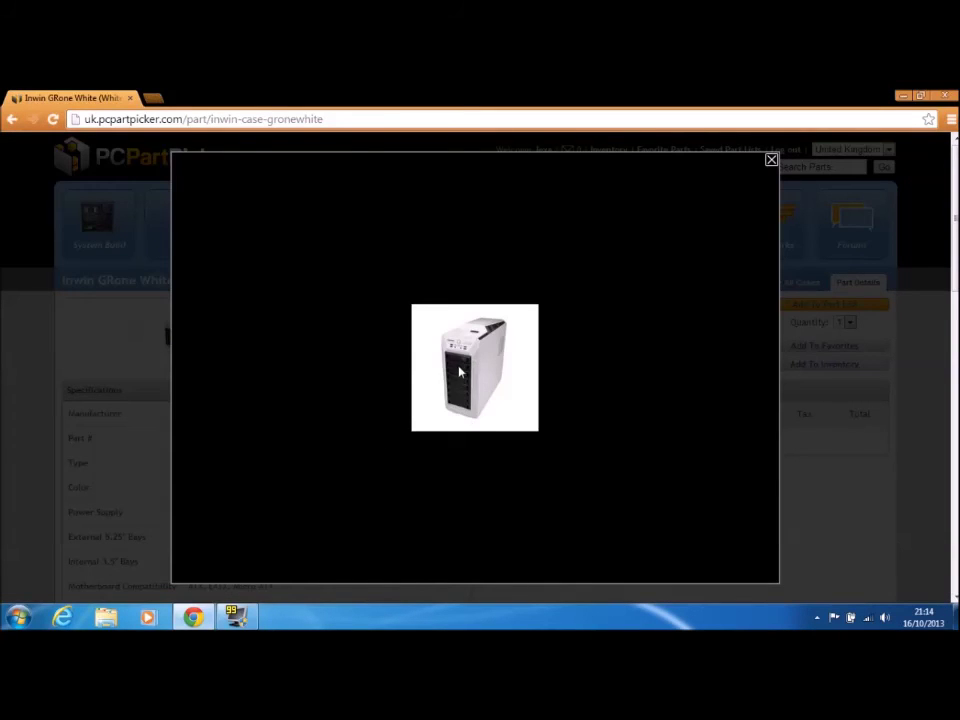
left_click(771, 162)
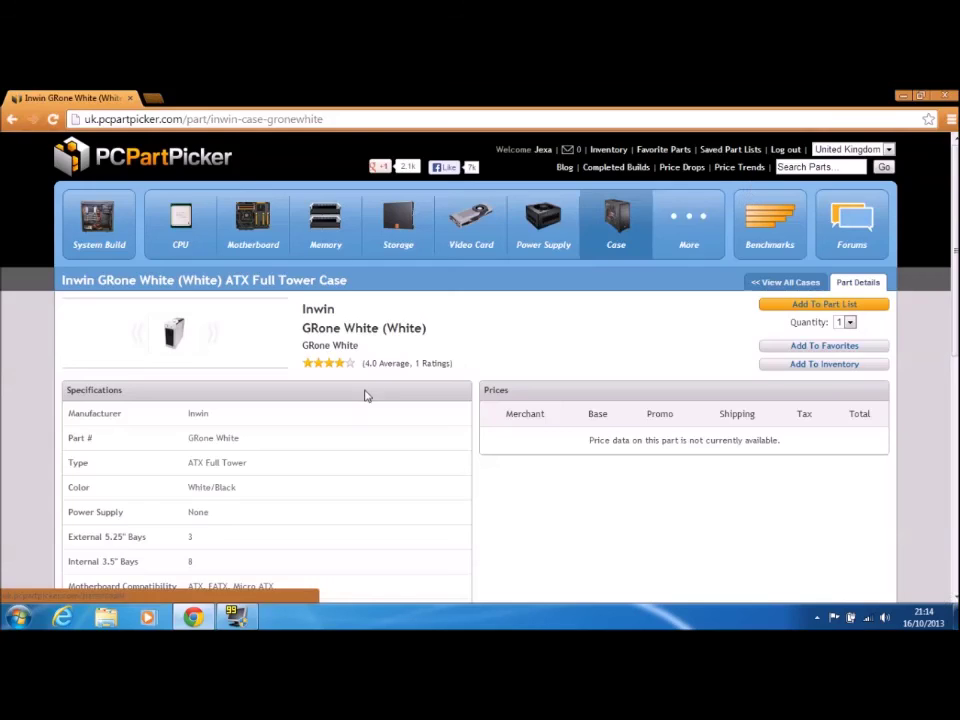
scroll(216, 405, "down", 10)
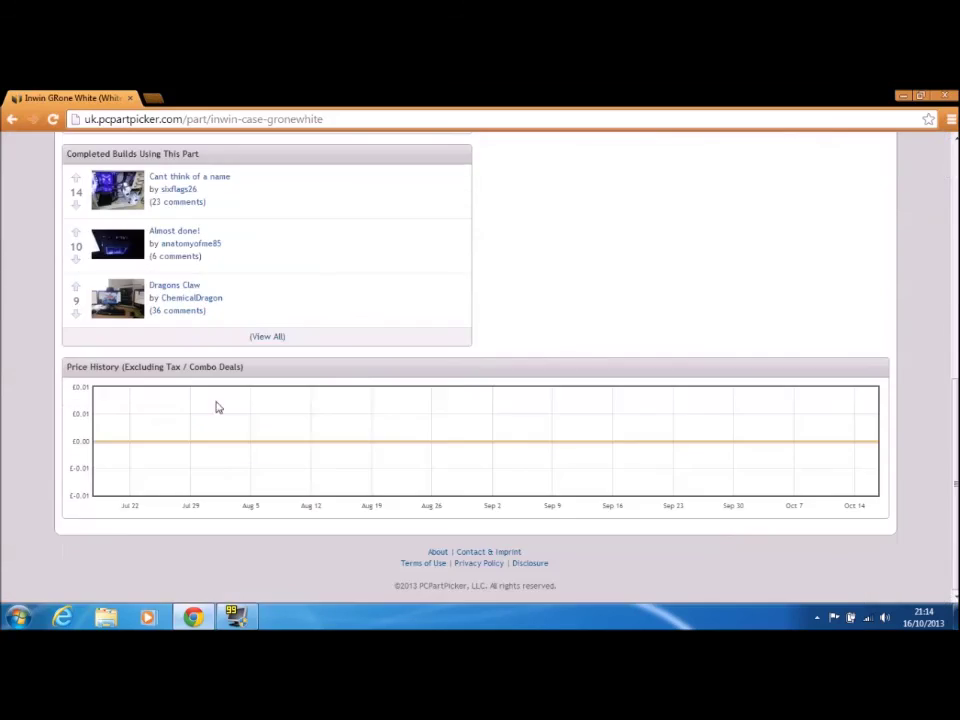
- Open the 'Cant think of a name' build and page through its photos
left_click(188, 189)
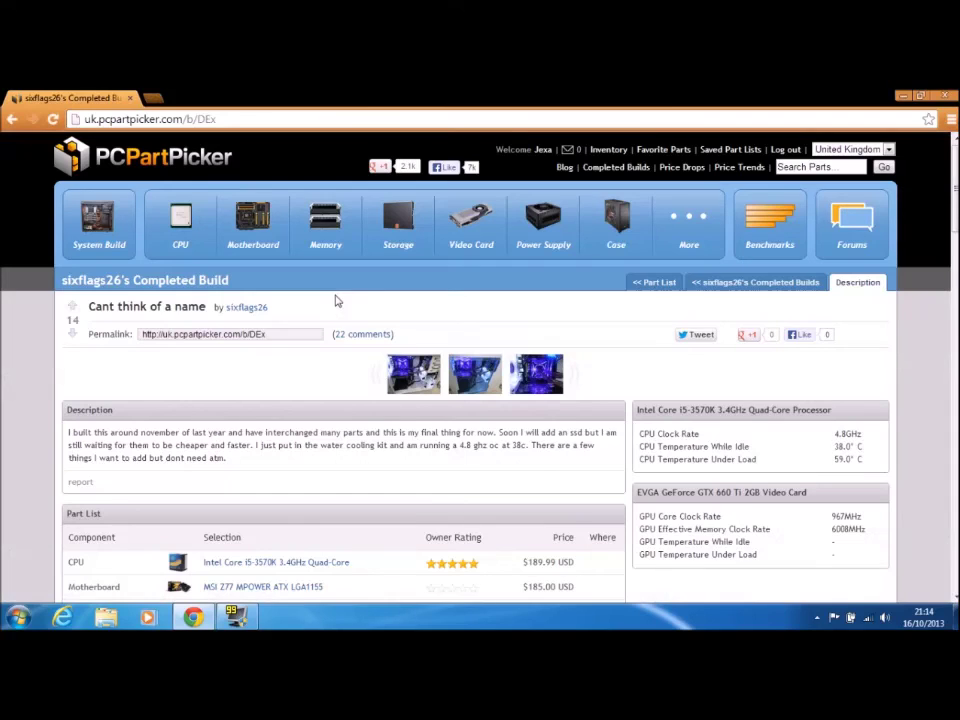
left_click(401, 374)
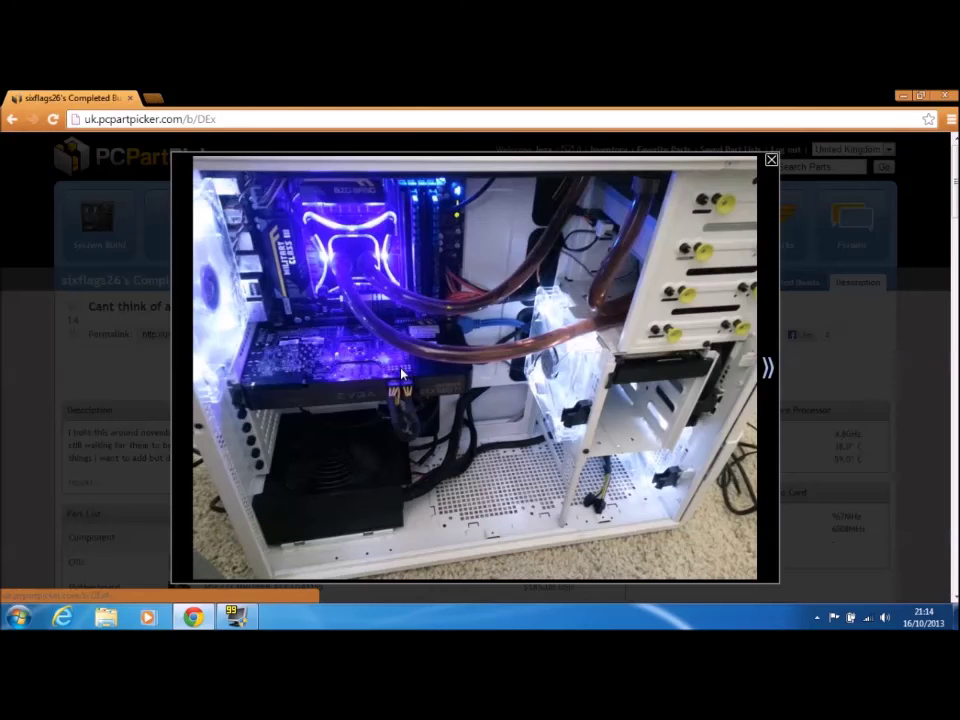
left_click(770, 370)
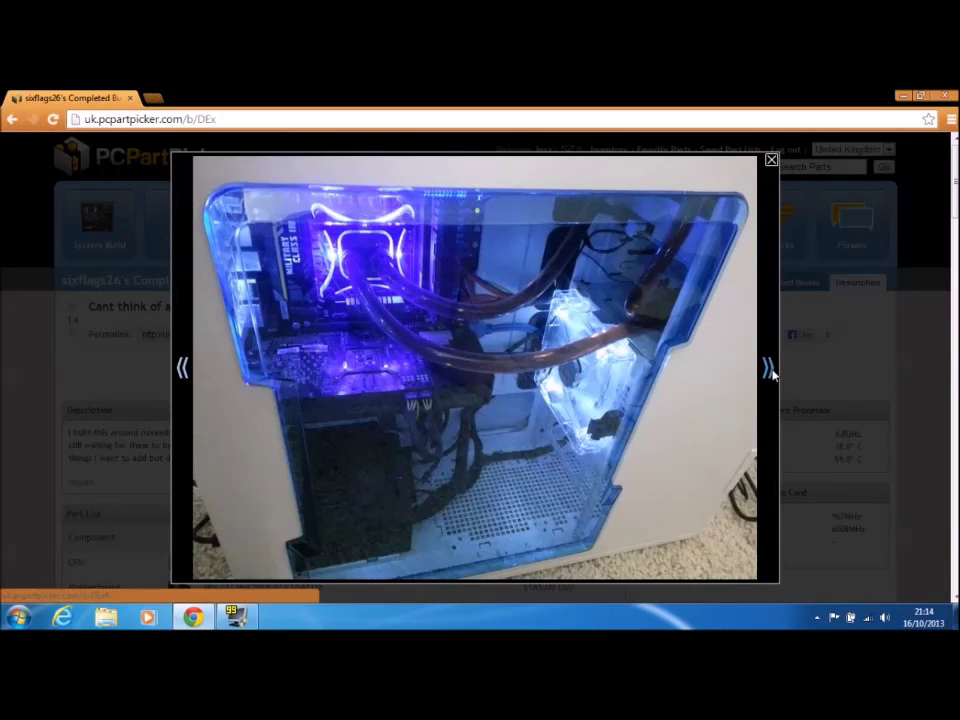
left_click(770, 370)
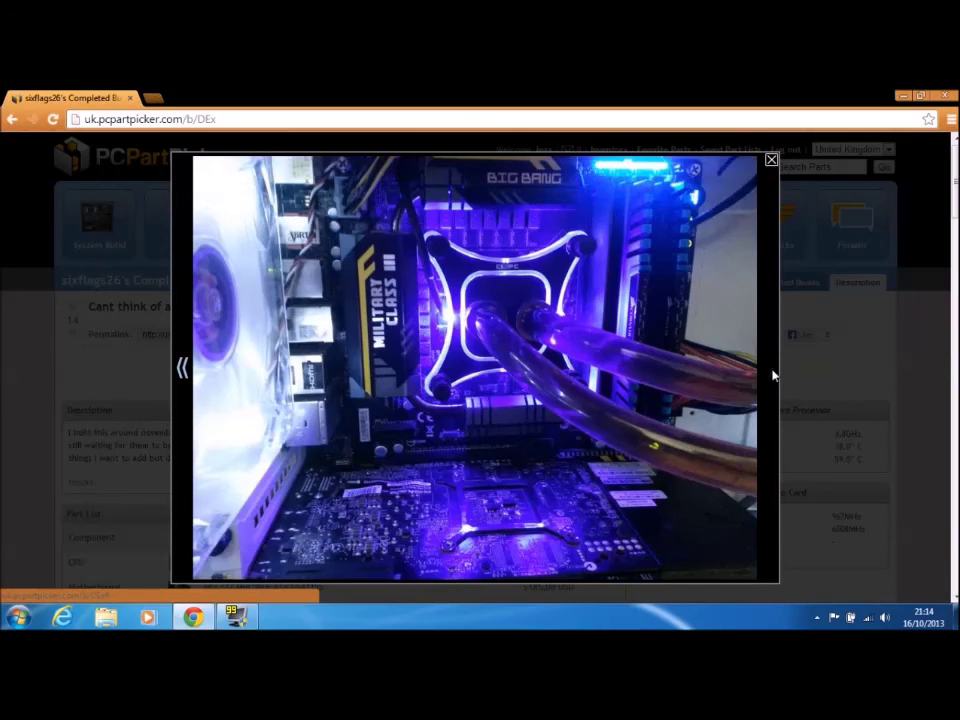
left_click(771, 160)
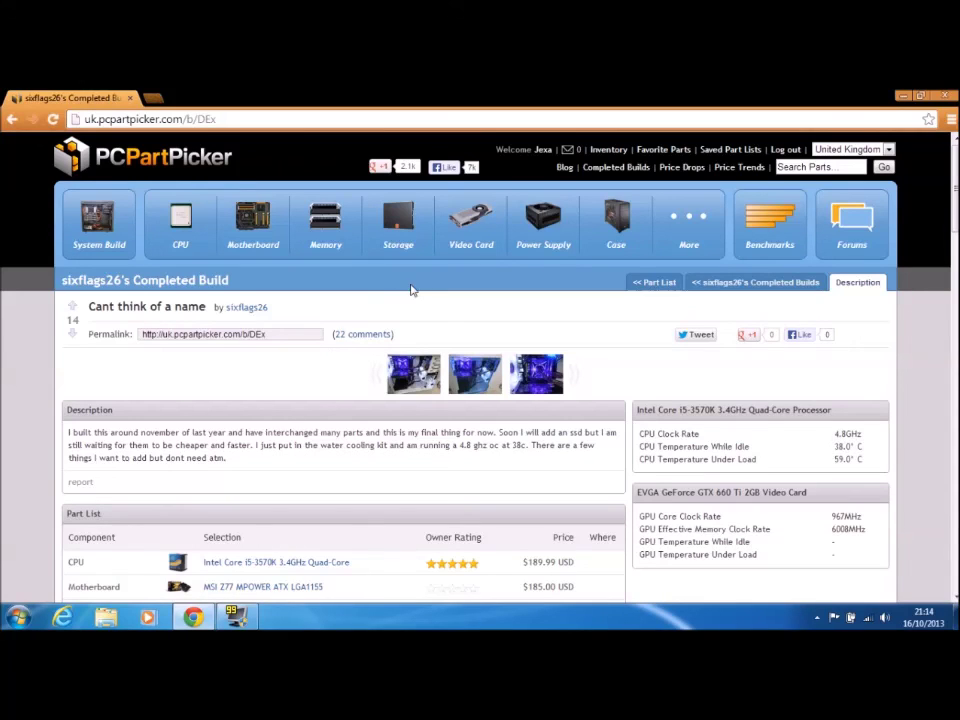
scroll(718, 369, "down", 3)
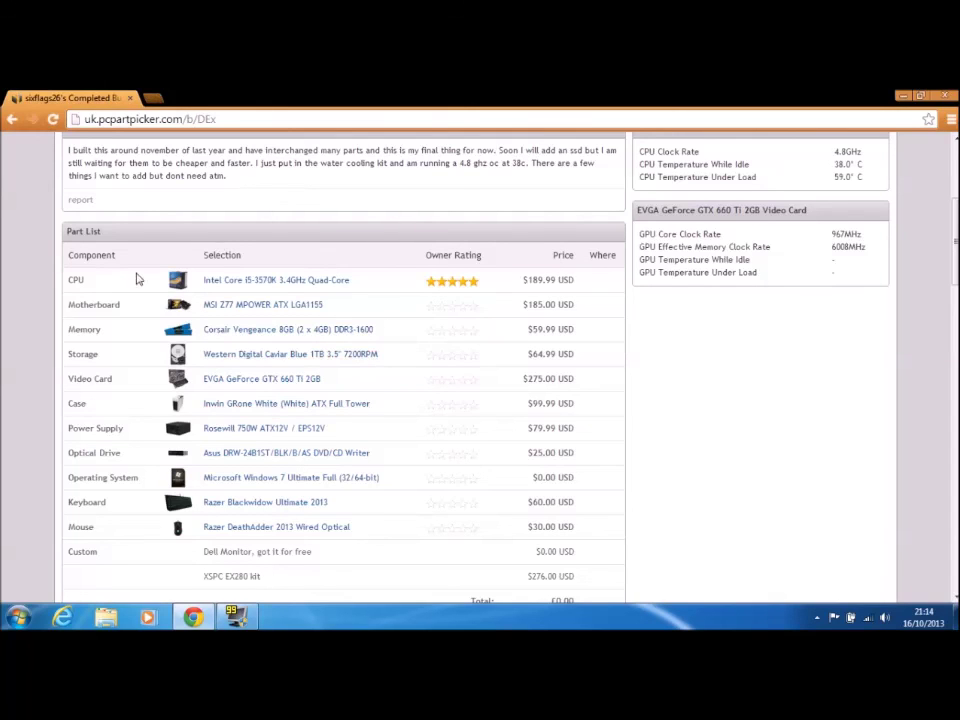
scroll(251, 484, "down", 5)
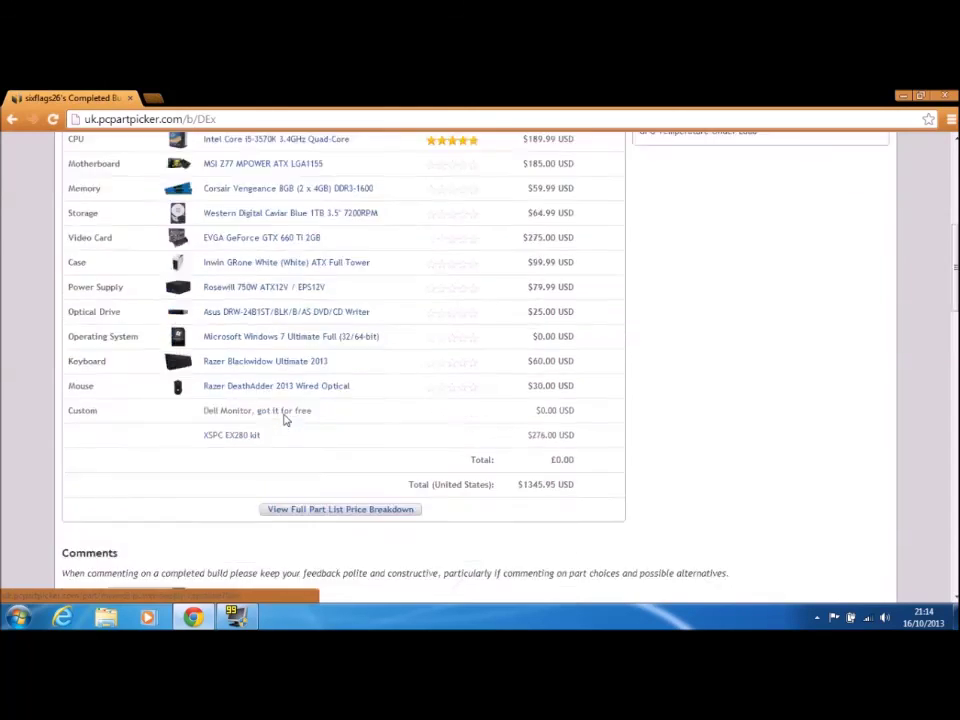
scroll(280, 383, "up", 5)
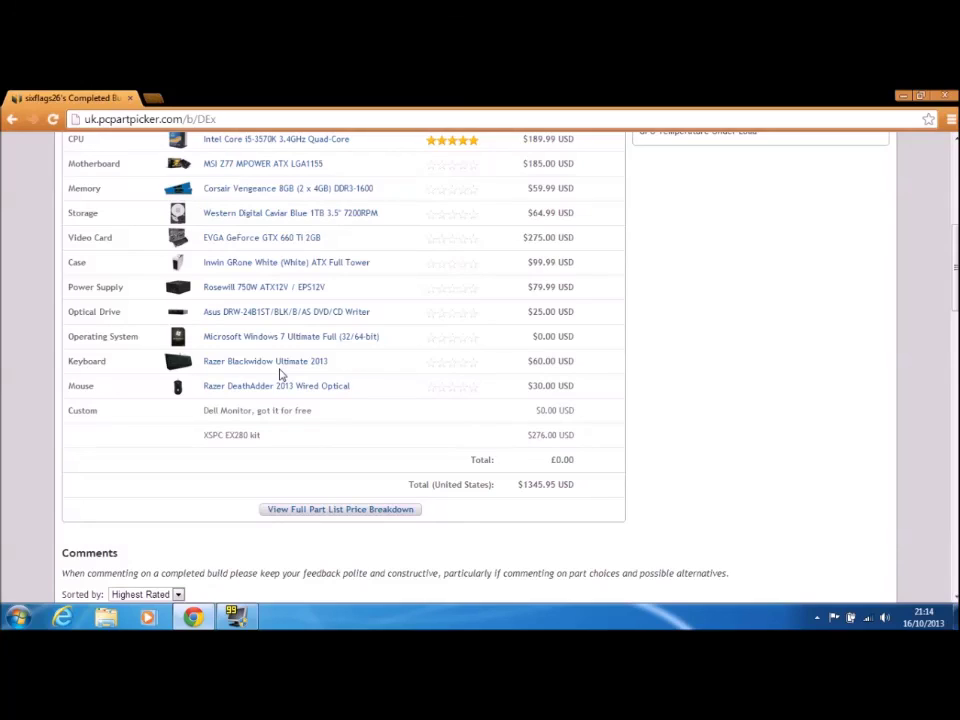